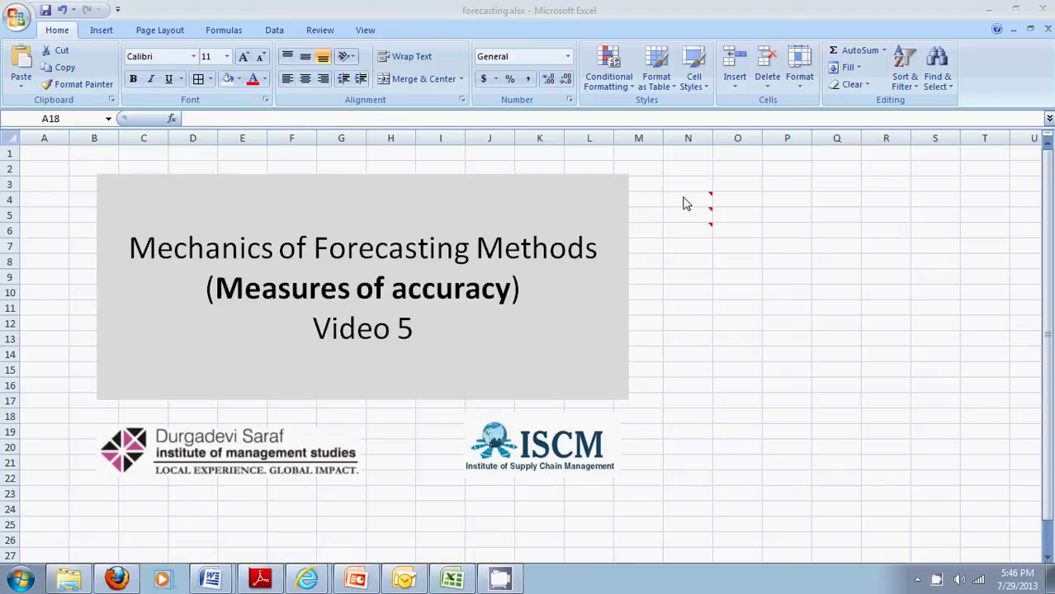
# Read the comments on cells N4 to N6 about forecasting topics and measuring accuracy, and open Sheet2.
pyautogui.moveTo(682, 196)
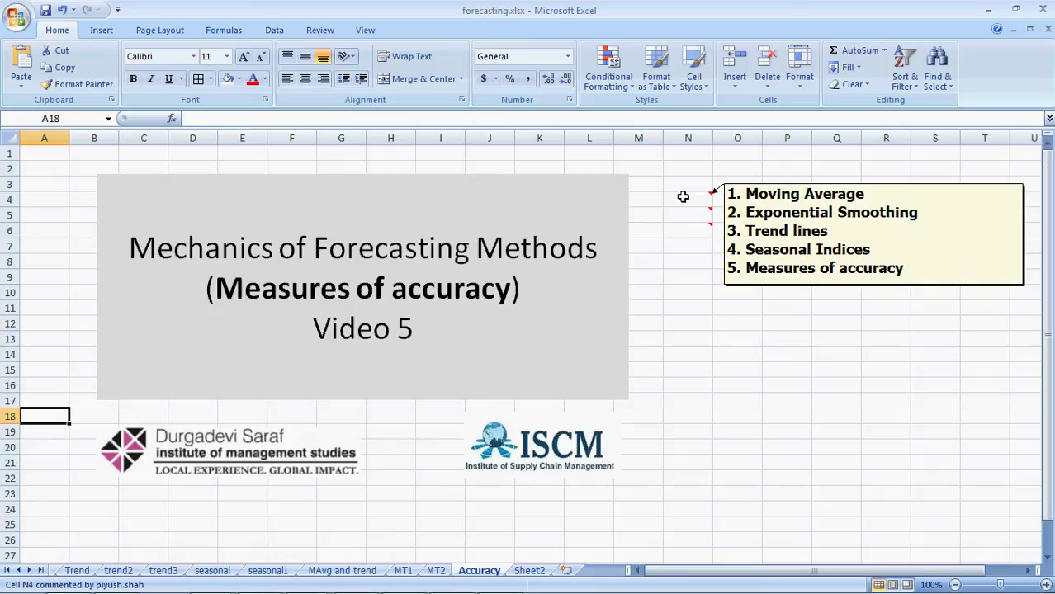
pyautogui.moveTo(681, 214)
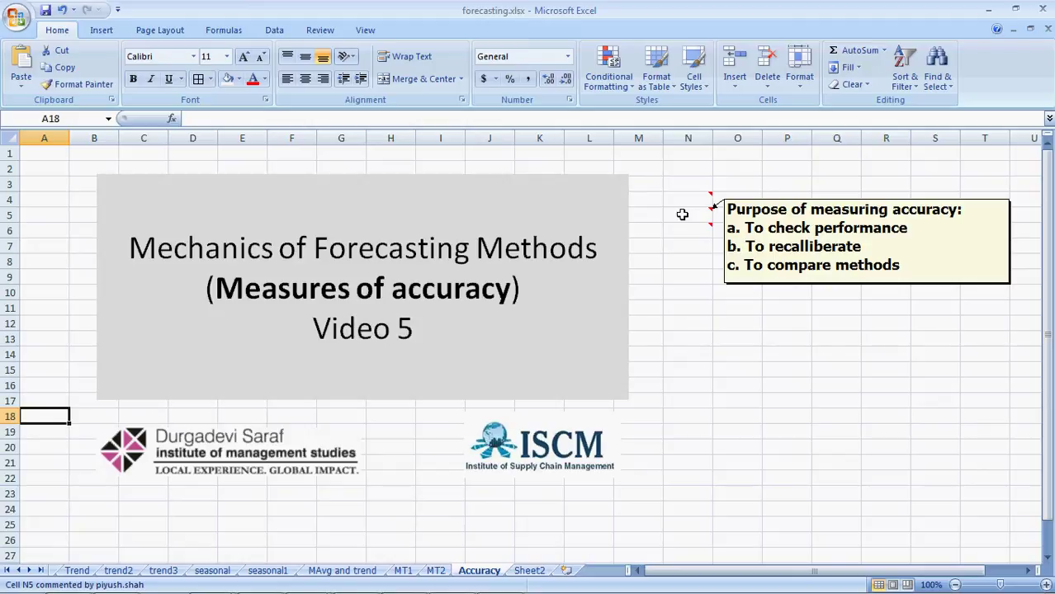
pyautogui.moveTo(681, 234)
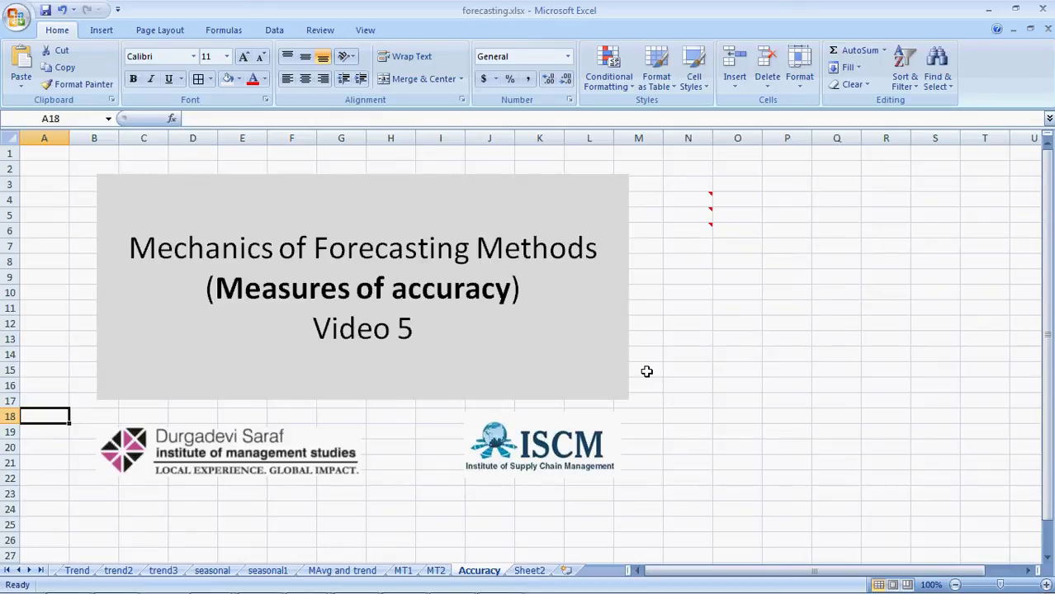
pyautogui.click(532, 572)
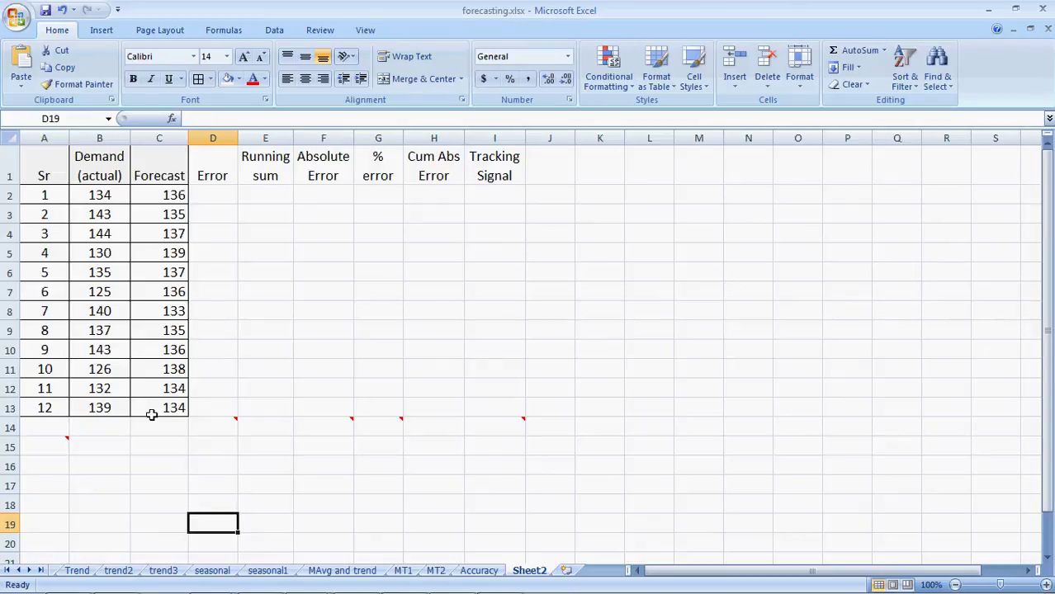
# Enter the formula =B2-C2 in D2 to calculate the first period's error as actual demand minus forecast.
pyautogui.click(221, 191)
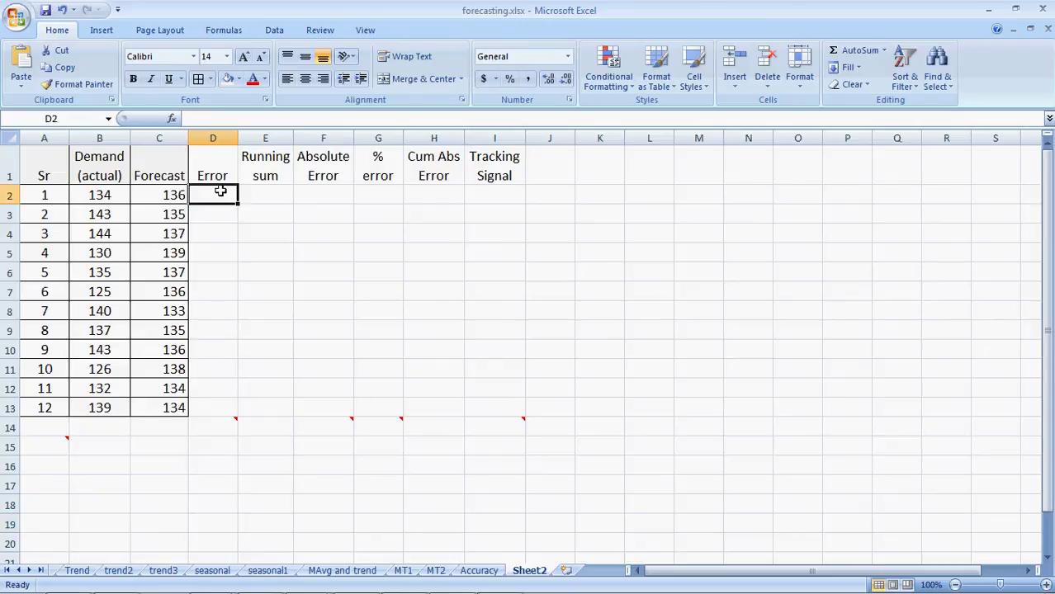
pyautogui.write('=')
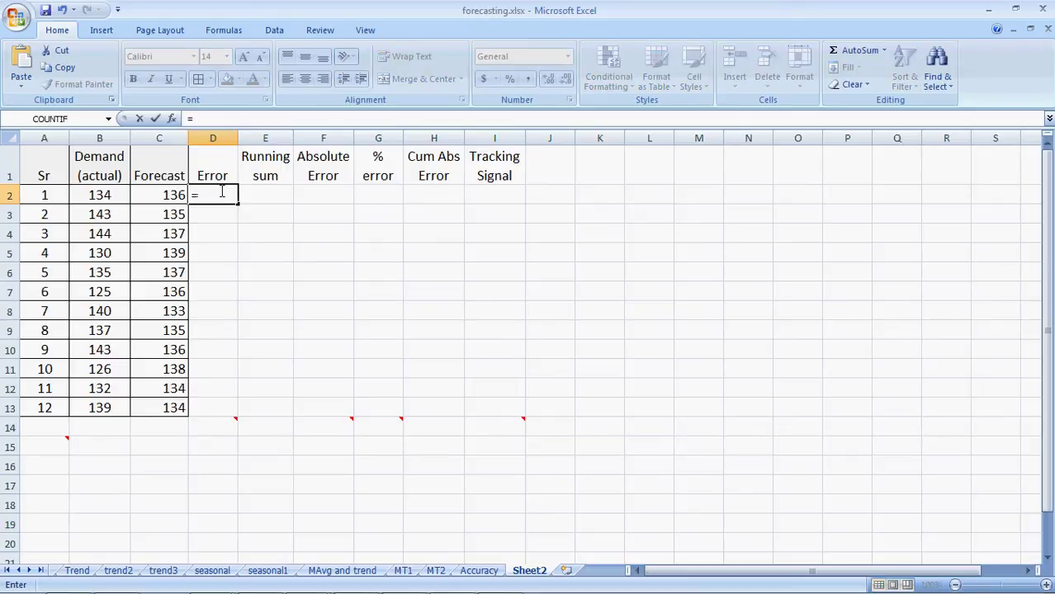
pyautogui.press('Left')
pyautogui.press('Left')
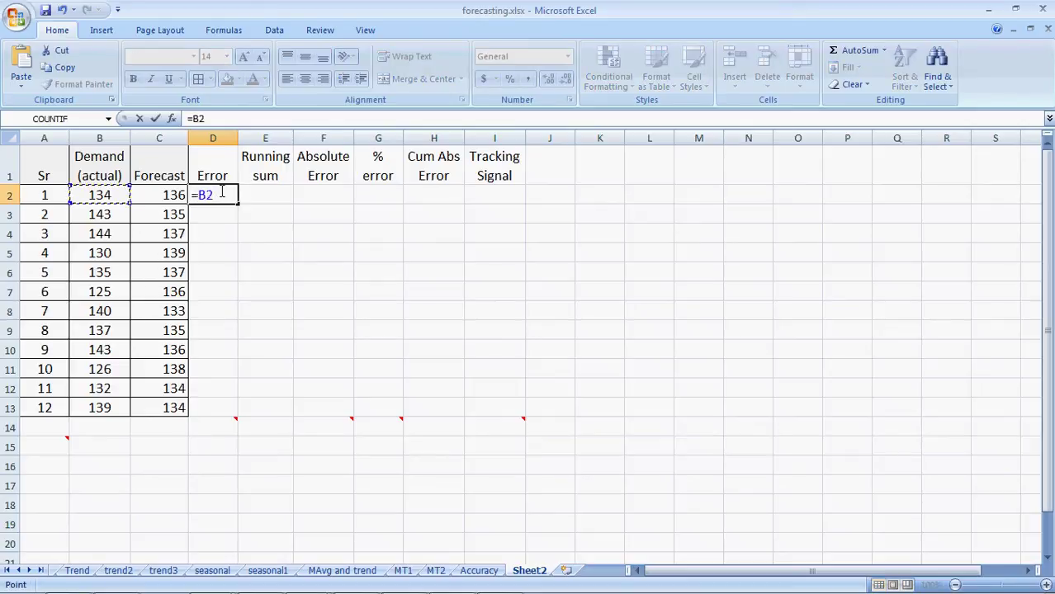
pyautogui.write('-')
pyautogui.press('Left')
pyautogui.press('Return')
# Copy the error formula from D2 down through D13.
pyautogui.click(211, 196)
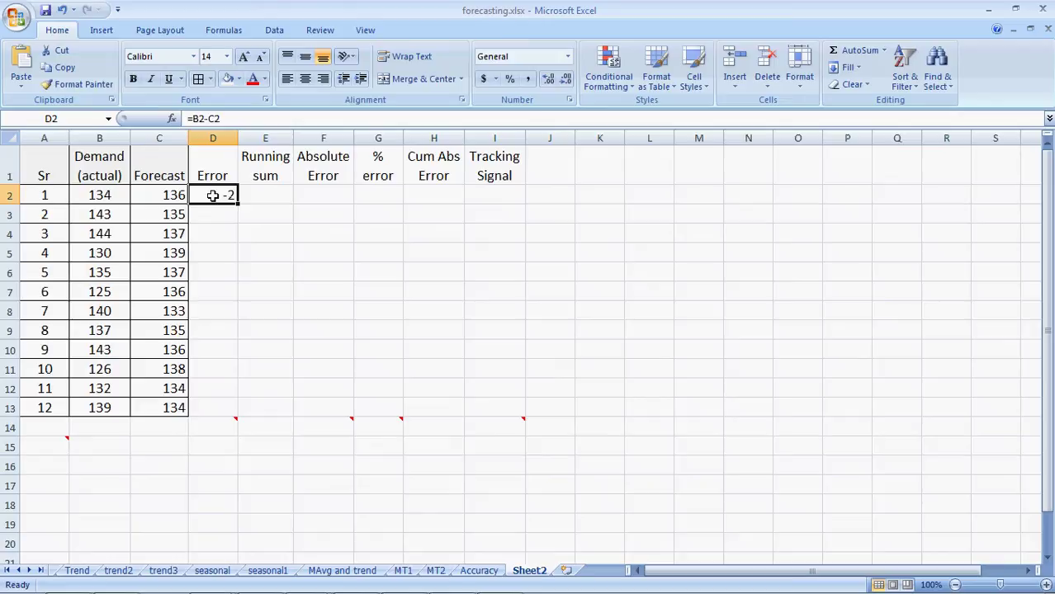
pyautogui.moveTo(238, 208); pyautogui.dragTo(240, 411)
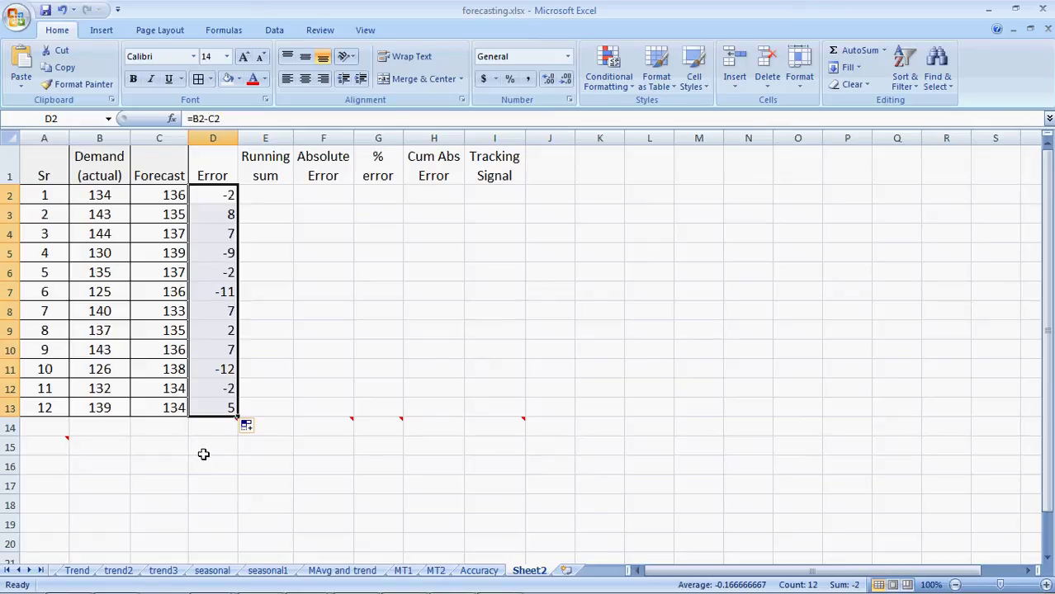
pyautogui.click(183, 520)
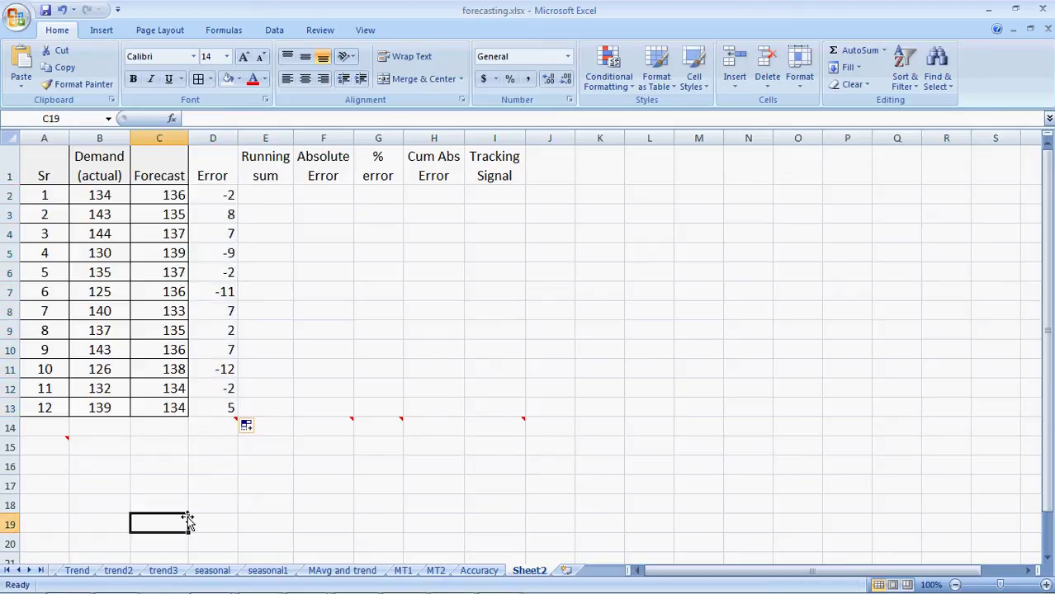
# Calculate the forecast bias in D14 as the average of the errors in D2:D13.
pyautogui.moveTo(214, 429)
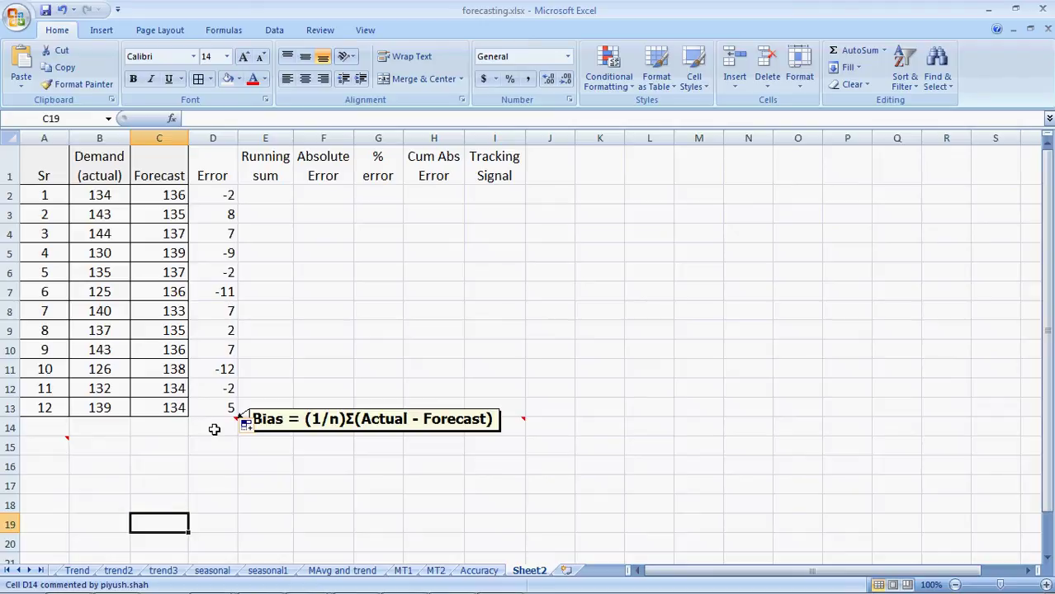
pyautogui.press('F2')
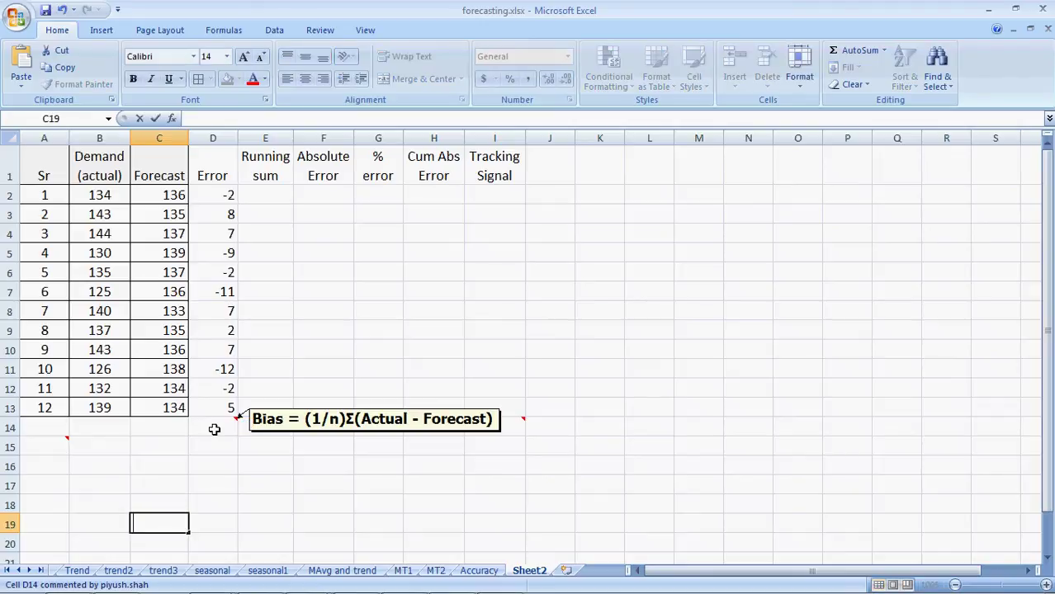
pyautogui.click(213, 427)
pyautogui.write('=av')
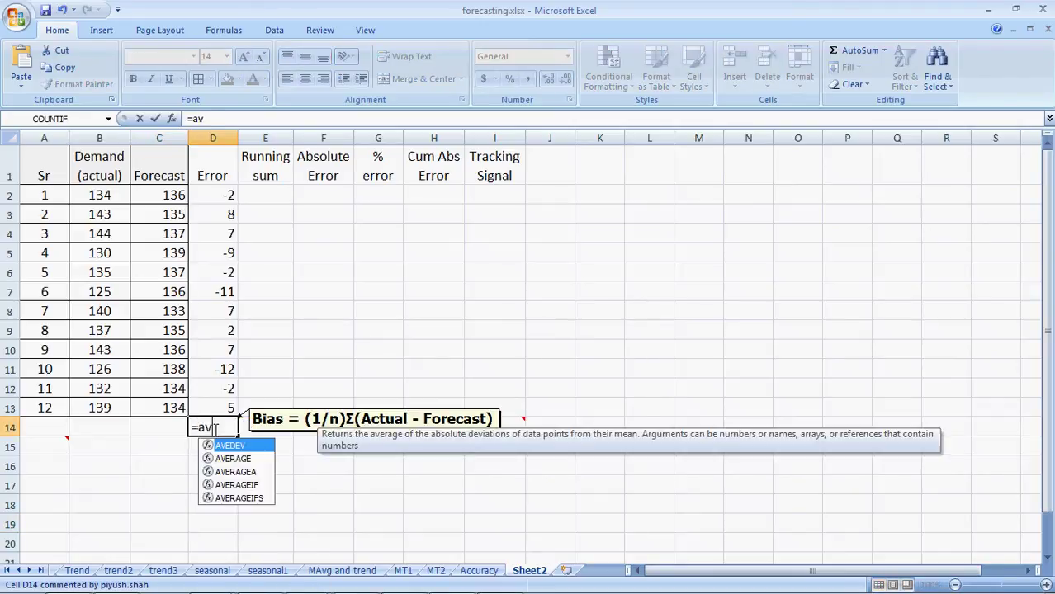
pyautogui.write('erage(')
pyautogui.press('Up')
pyautogui.hotkey('shift', 'Up')
pyautogui.hotkey('shift', 'Up')
pyautogui.hotkey('shift', 'Up')
pyautogui.hotkey('shift', 'Up')
pyautogui.hotkey('shift', 'Up')
pyautogui.hotkey('shift', 'Up')
pyautogui.hotkey('shift', 'Up')
pyautogui.hotkey('shift', 'Up')
pyautogui.hotkey('shift', 'Up')
pyautogui.hotkey('shift', 'Up')
pyautogui.hotkey('shift', 'Up')
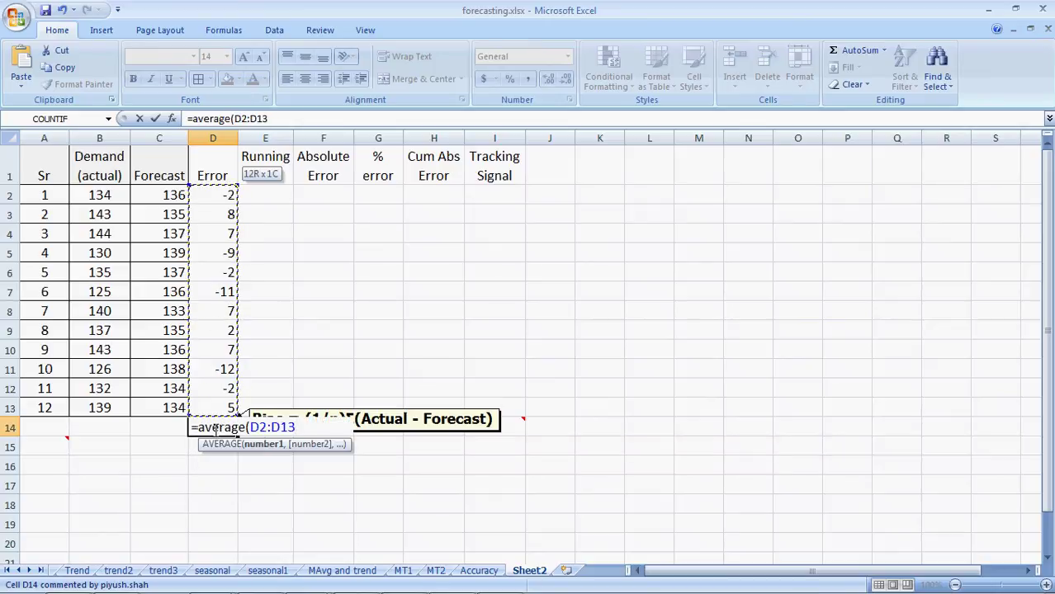
pyautogui.press('Return')
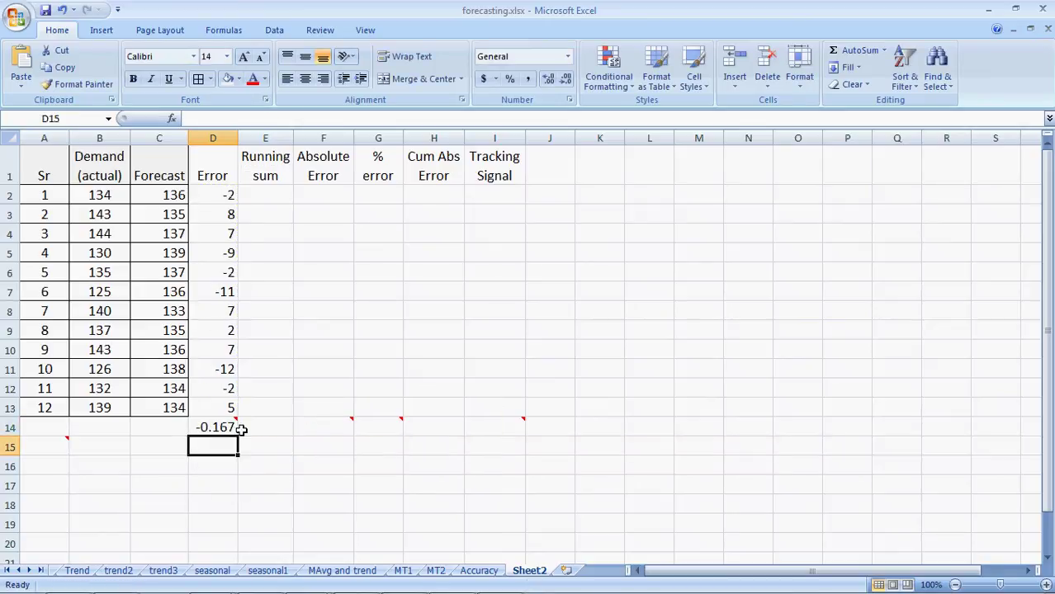
# Start the running sum of errors by entering =D2 in E2 and =E2+D3 in E3.
pyautogui.moveTo(234, 435)
pyautogui.click(276, 197)
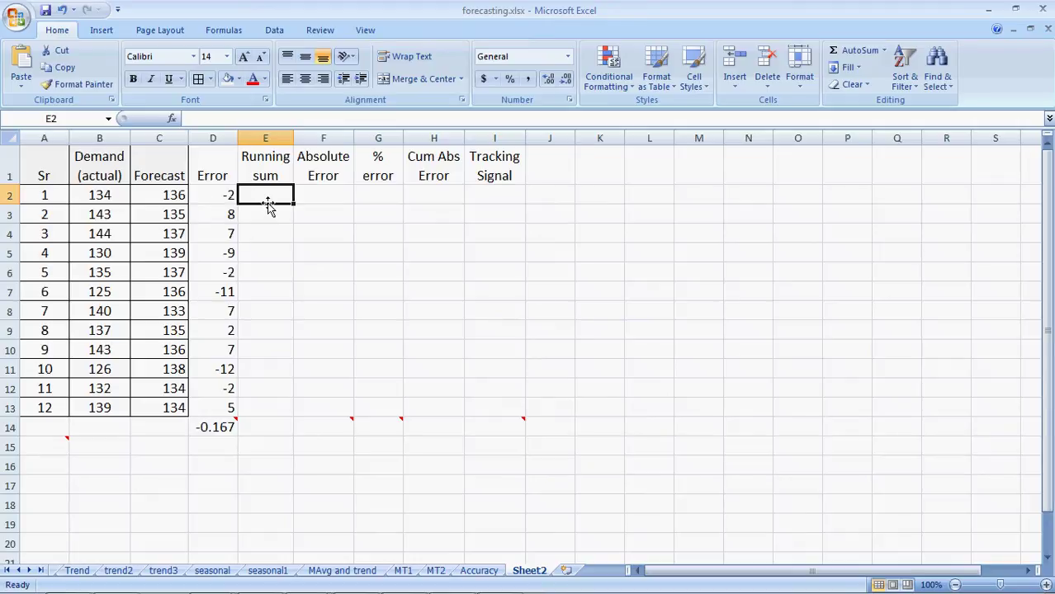
pyautogui.write('=d2')
pyautogui.press('Return')
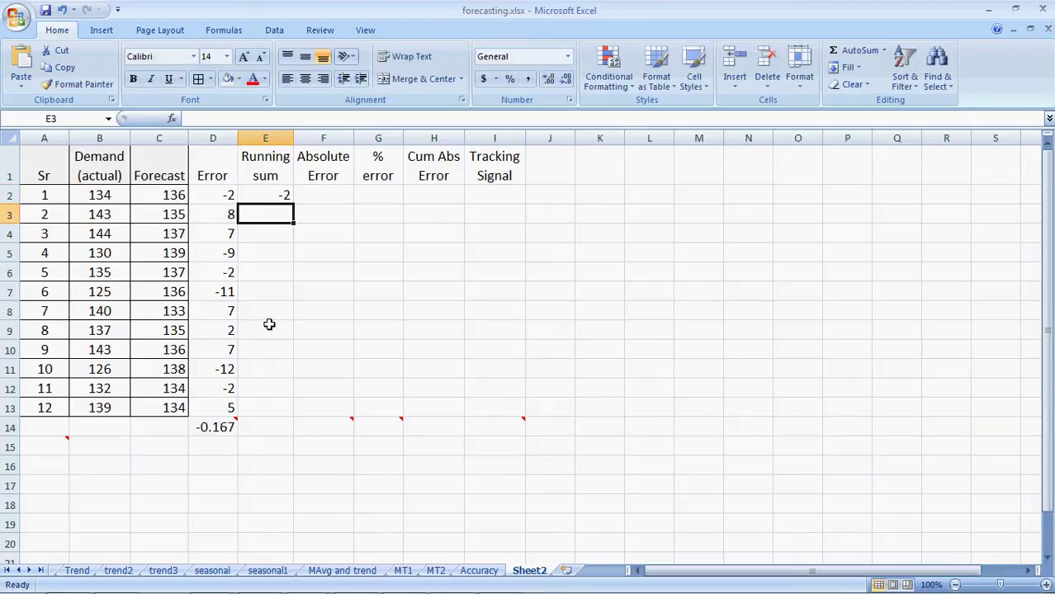
pyautogui.write('=E2+')
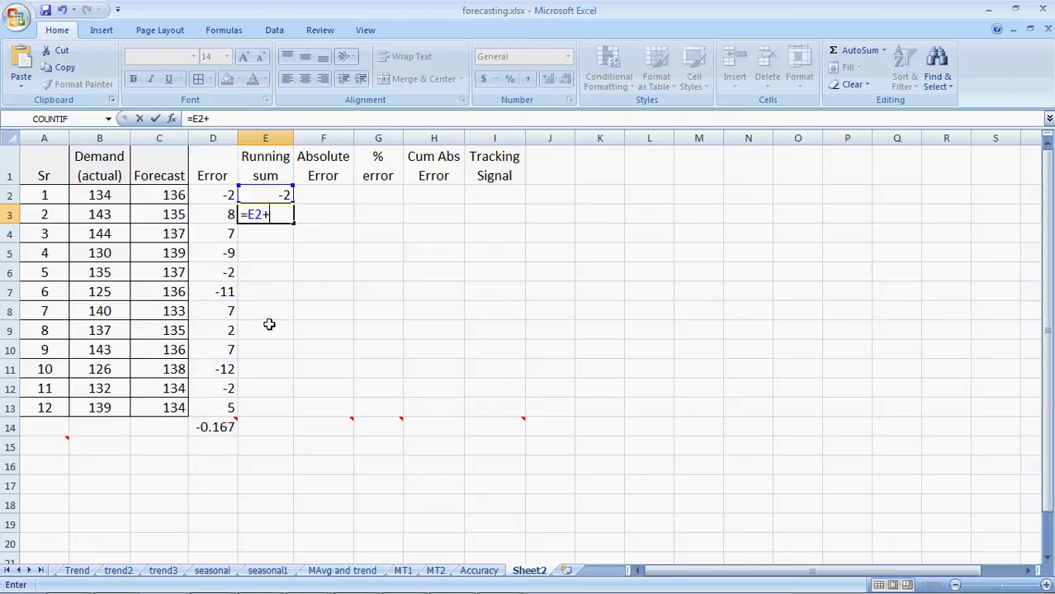
pyautogui.press('Left')
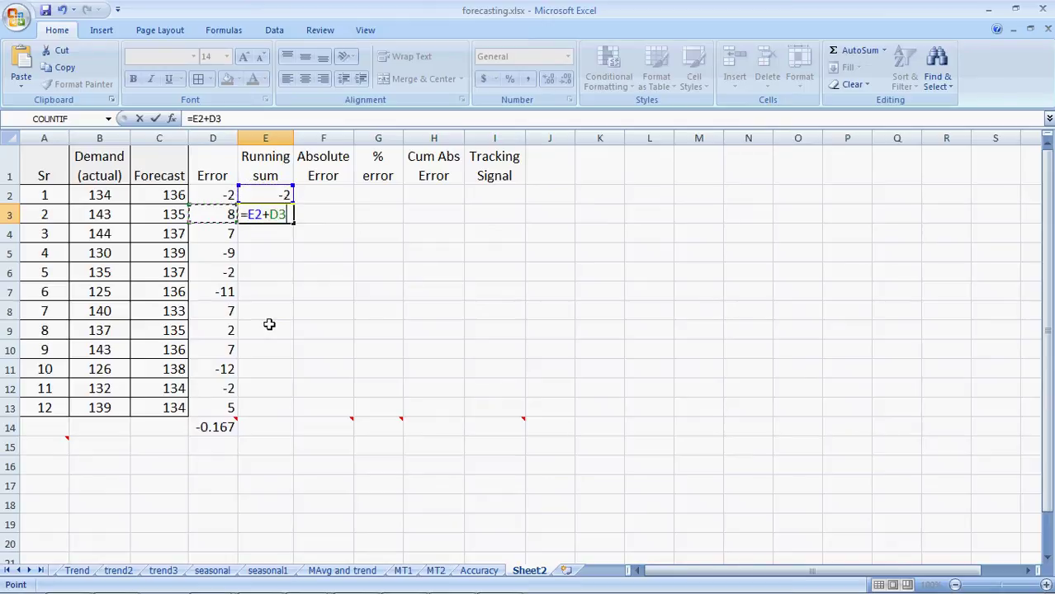
pyautogui.press('Return')
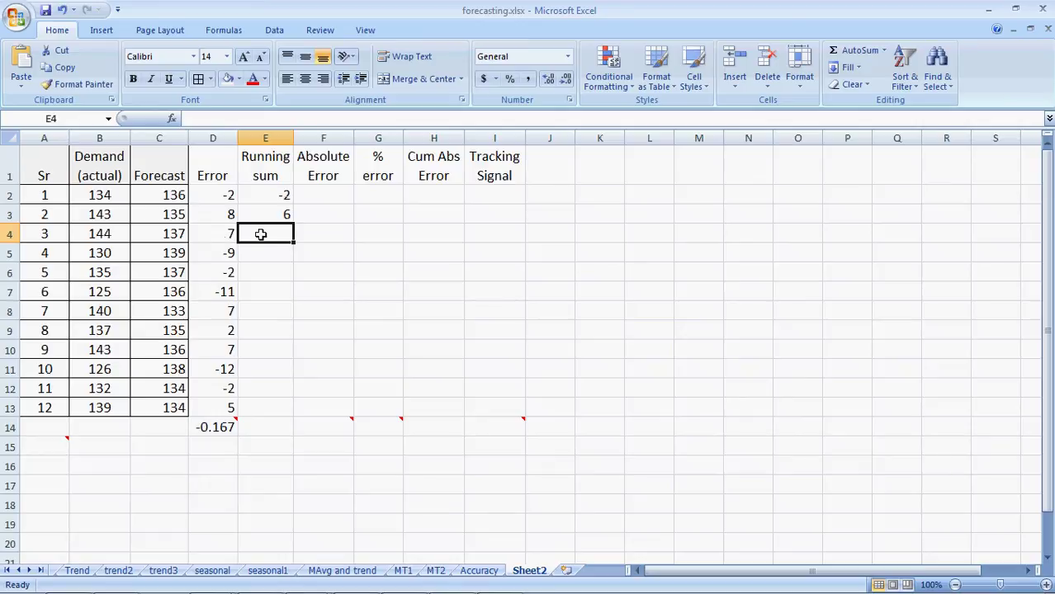
# Fill the running sum formula from E3 down through E13 and check the copied formulas in E4 and E5.
pyautogui.click(283, 216)
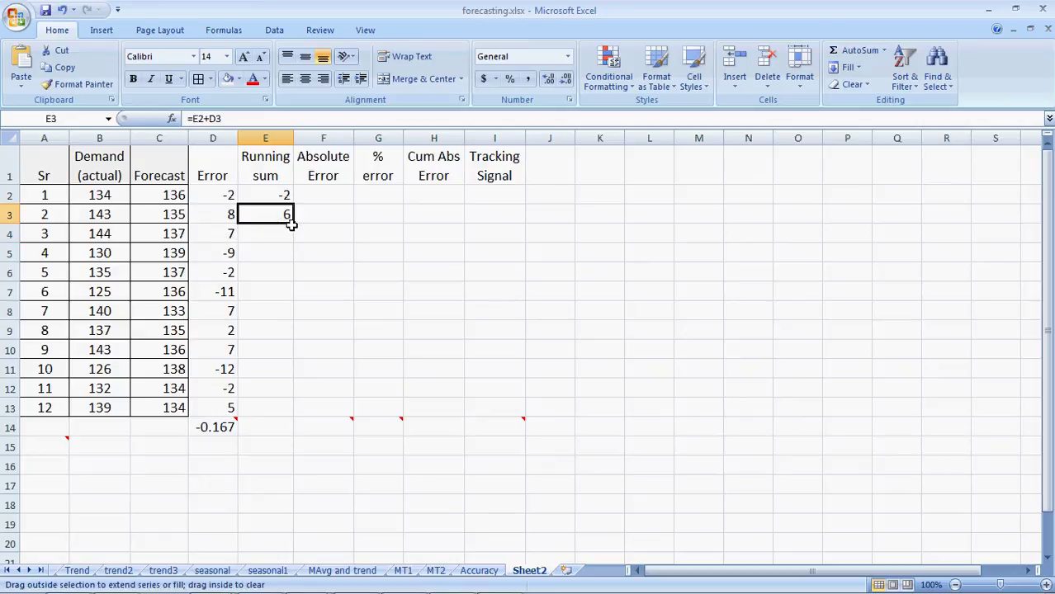
pyautogui.doubleClick(291, 223)
pyautogui.click(275, 234)
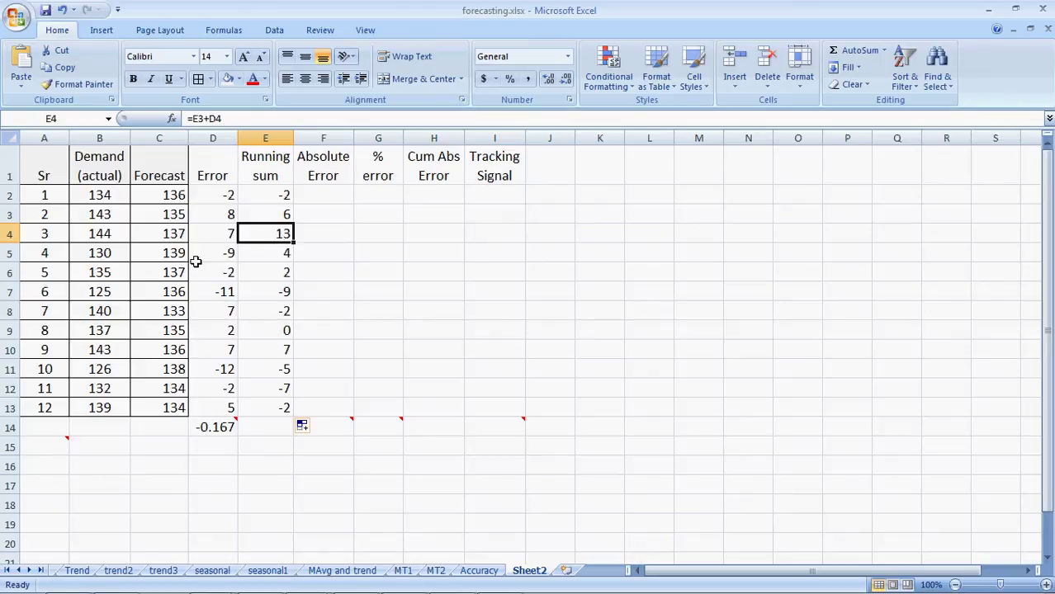
pyautogui.click(263, 253)
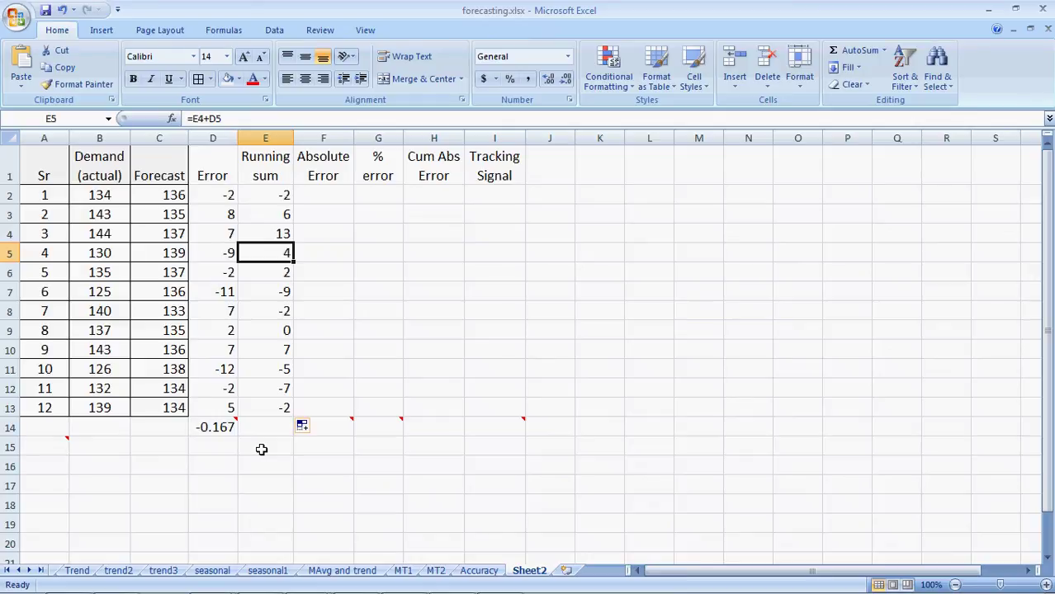
# Enter the formula =ABS(D2) in F2 to calculate the first period's absolute error.
pyautogui.click(330, 193)
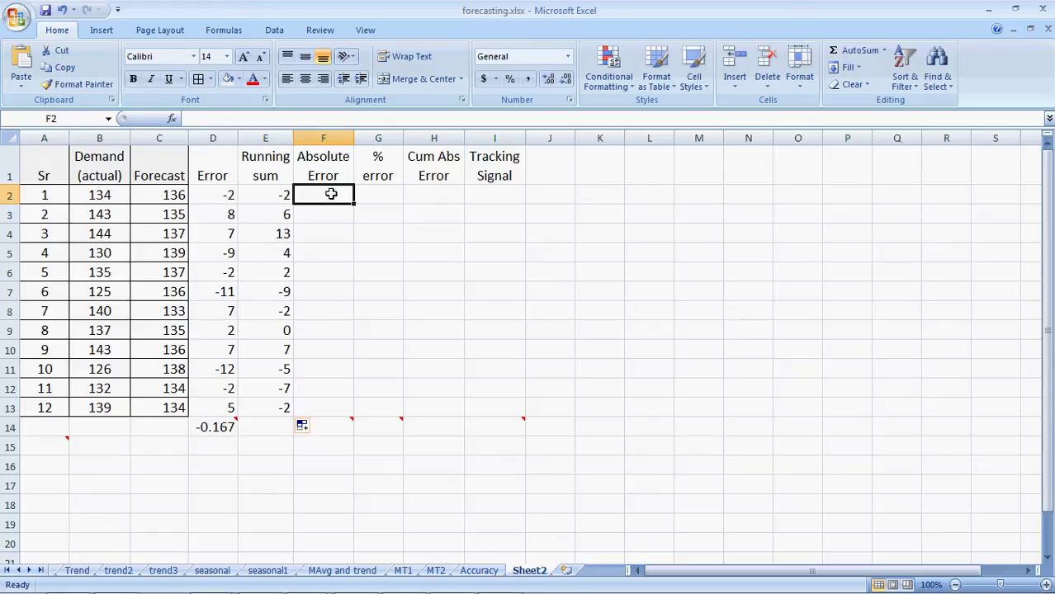
pyautogui.write('=')
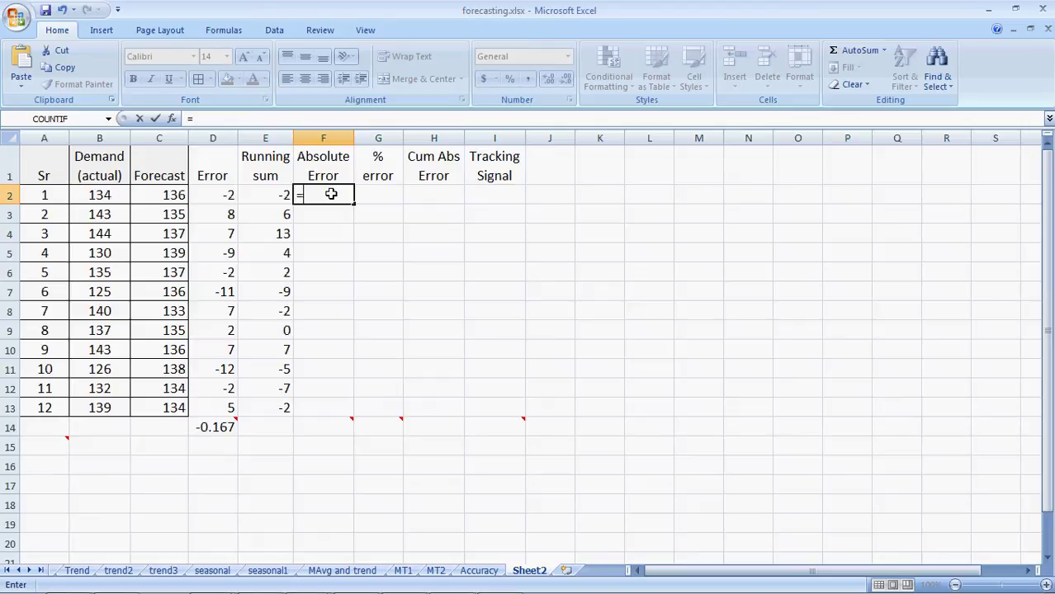
pyautogui.write('abs(')
pyautogui.press('Left')
pyautogui.press('Left')
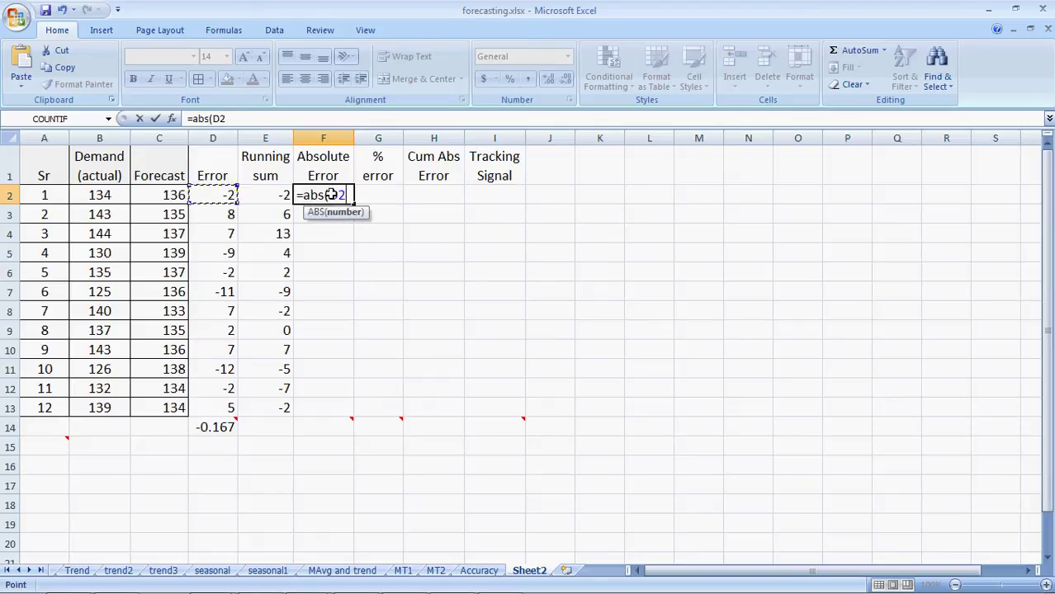
pyautogui.write(')')
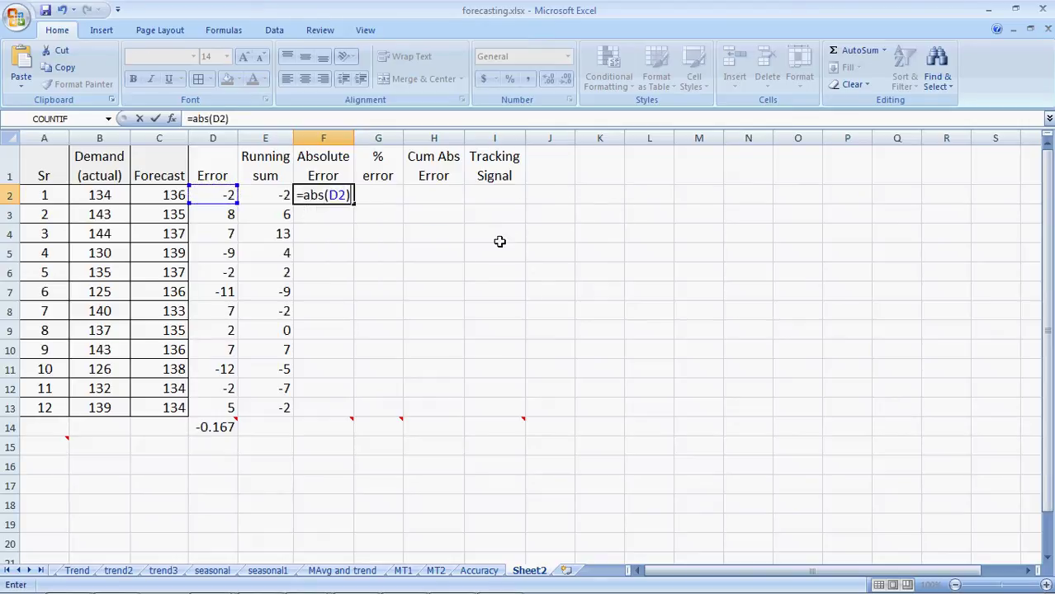
pyautogui.press('Return')
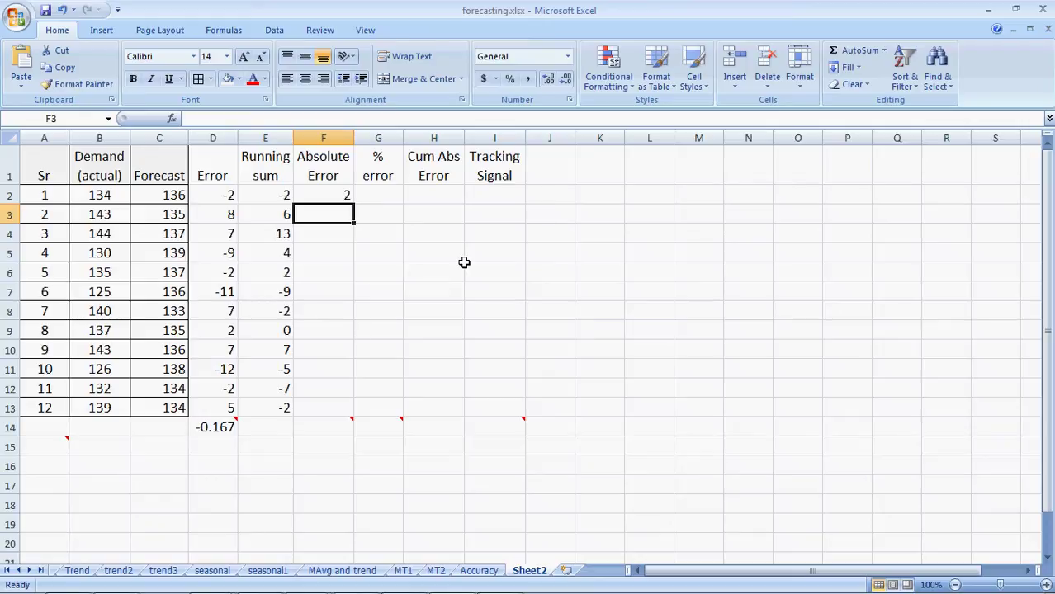
# Copy the absolute error formula from F2 down through F13.
pyautogui.click(348, 198)
pyautogui.moveTo(352, 203); pyautogui.dragTo(345, 415)
pyautogui.click(330, 446)
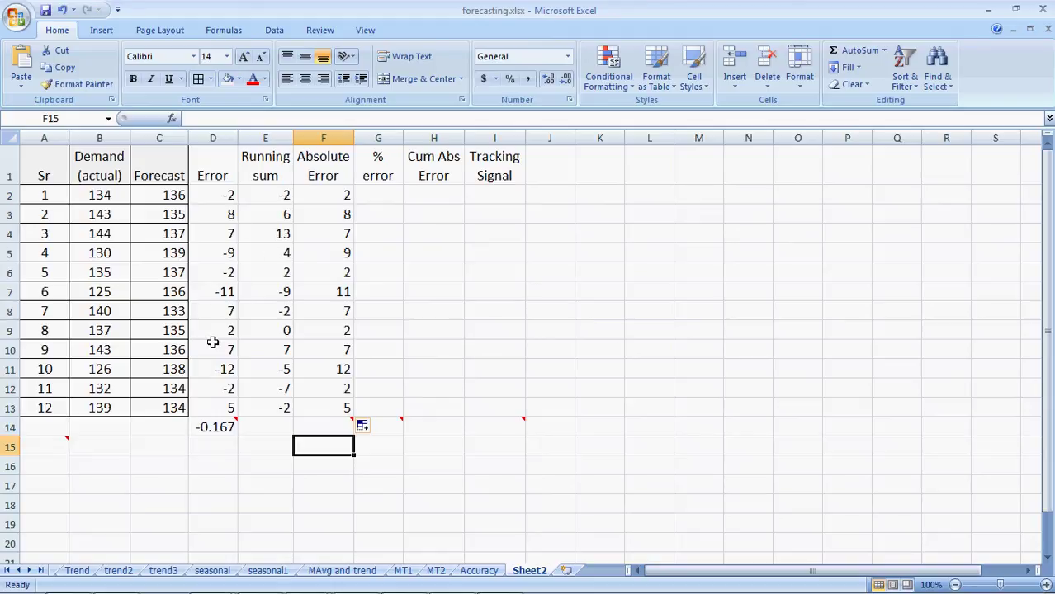
# Calculate the mean absolute deviation in F14 as the average of the absolute errors in F2:F13.
pyautogui.moveTo(224, 434)
pyautogui.moveTo(320, 426)
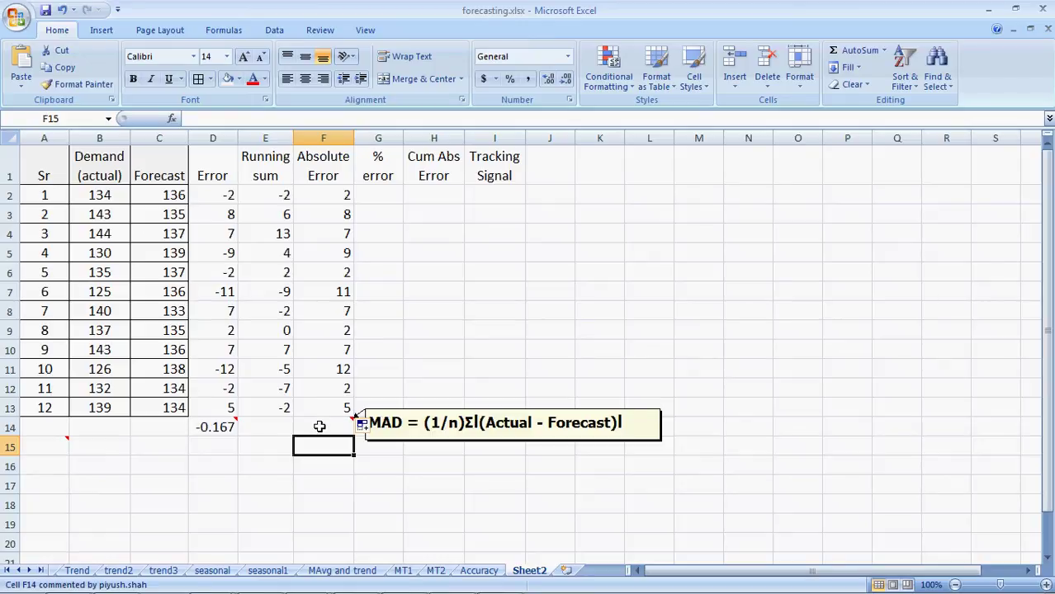
pyautogui.click(320, 426)
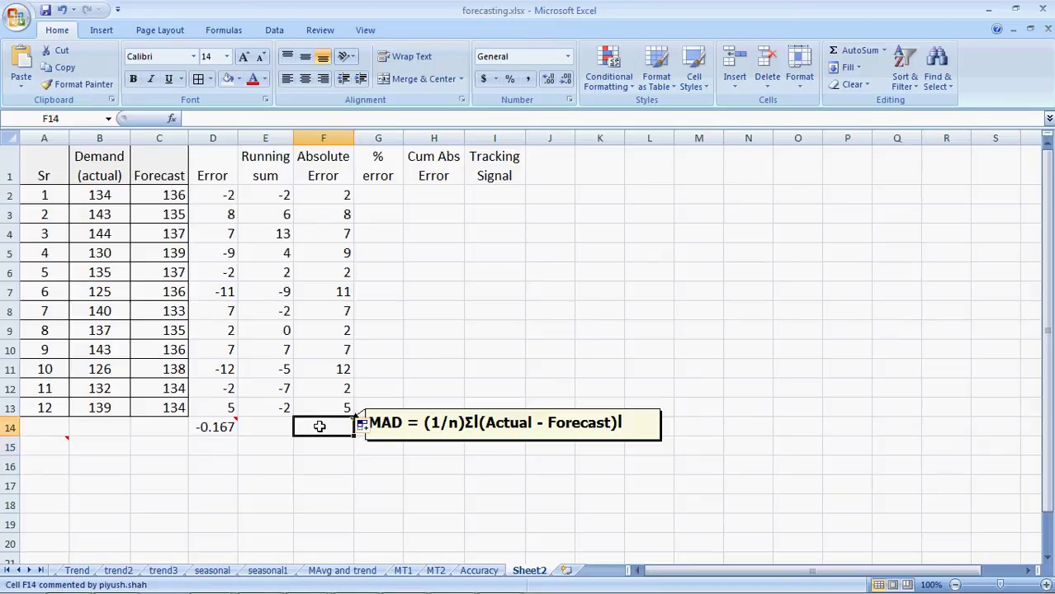
pyautogui.write('=average')
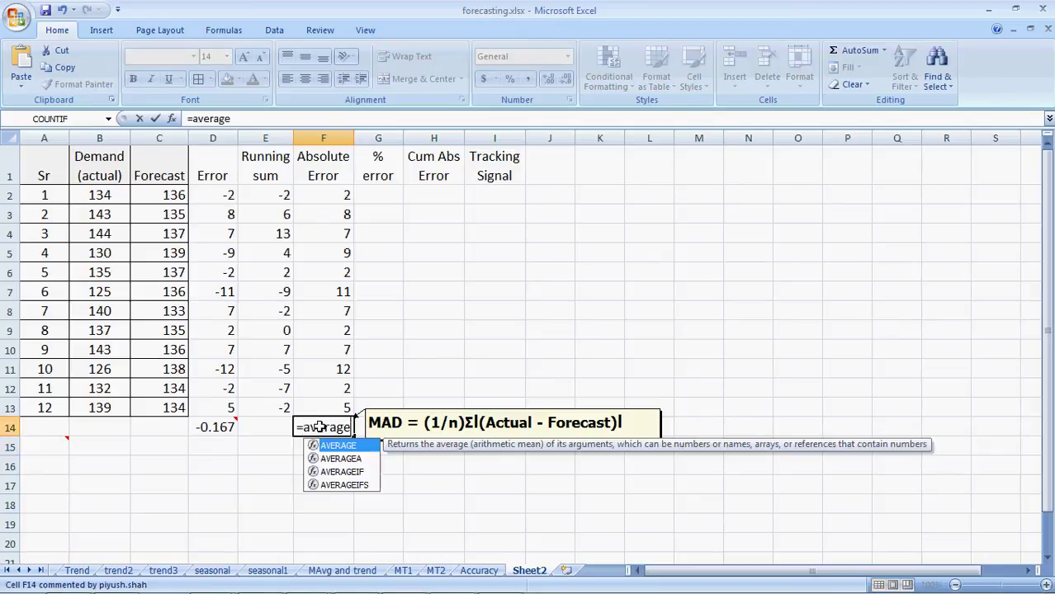
pyautogui.write('(')
pyautogui.press('Up')
pyautogui.hotkey('shift', 'Up')
pyautogui.hotkey('shift', 'Up')
pyautogui.hotkey('shift', 'Up')
pyautogui.hotkey('shift', 'Up')
pyautogui.hotkey('shift', 'Up')
pyautogui.hotkey('shift', 'Up')
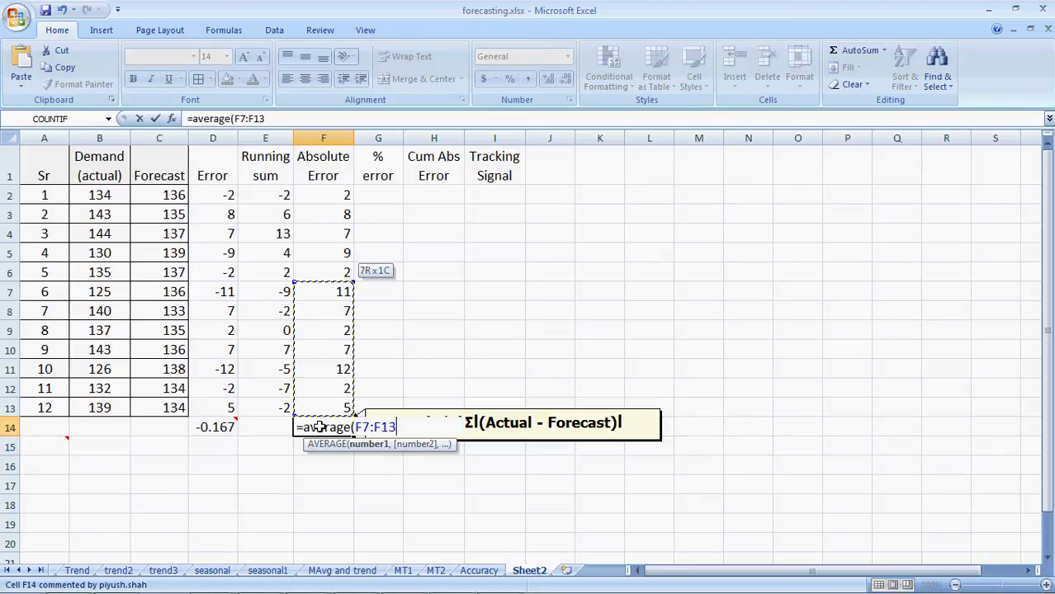
pyautogui.write(')')
pyautogui.press('Return')
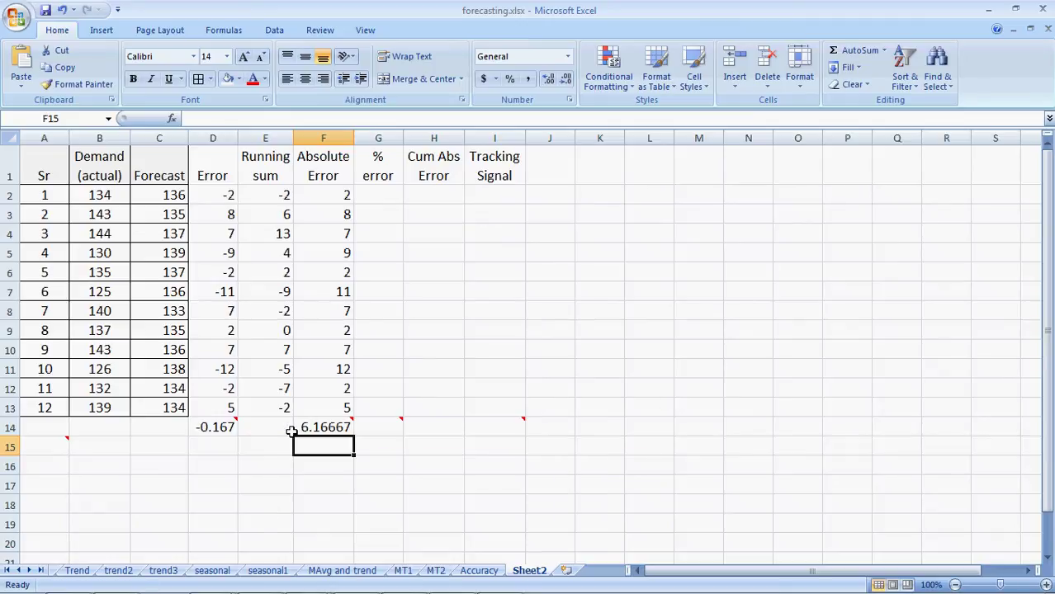
# Enter the formula =F2/B2 in G2 to calculate the first period's % error.
pyautogui.moveTo(302, 429)
pyautogui.click(383, 195)
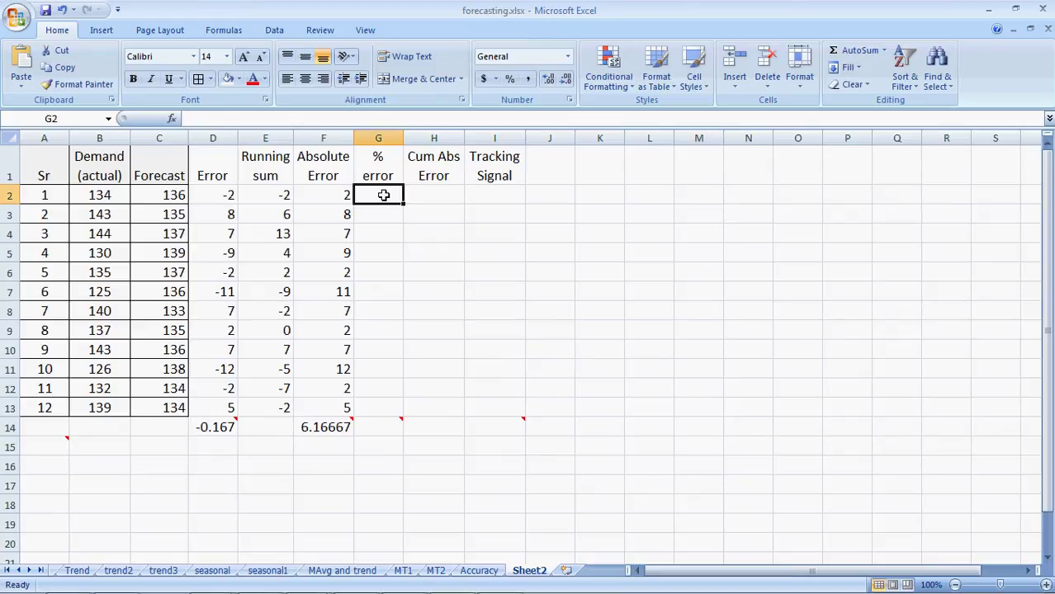
pyautogui.write('=')
pyautogui.press('Left')
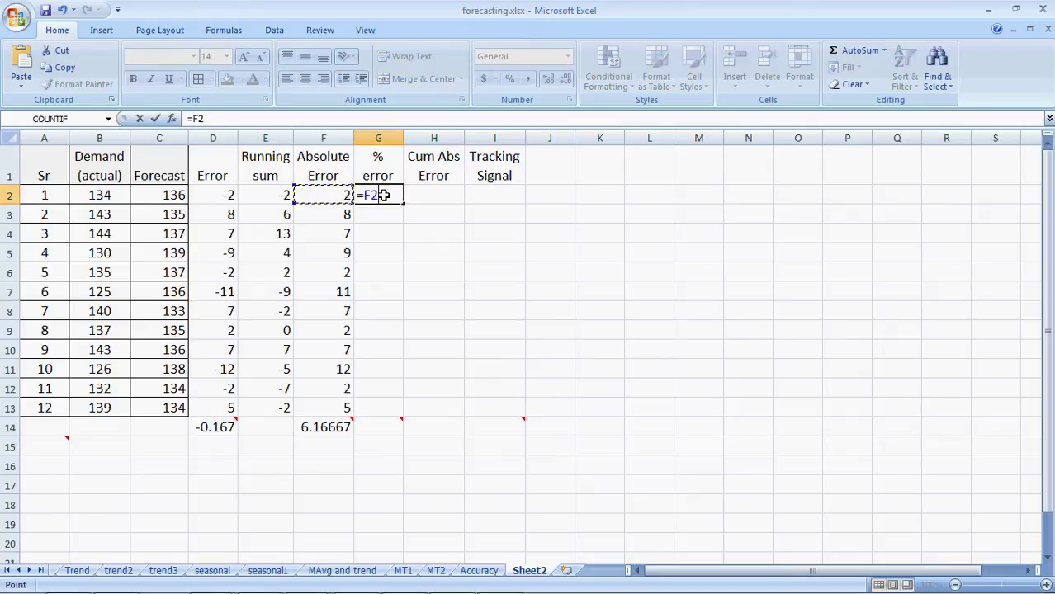
pyautogui.write('/')
pyautogui.press('Left')
pyautogui.press('Left')
pyautogui.press('Left')
pyautogui.press('Left')
pyautogui.press('Left')
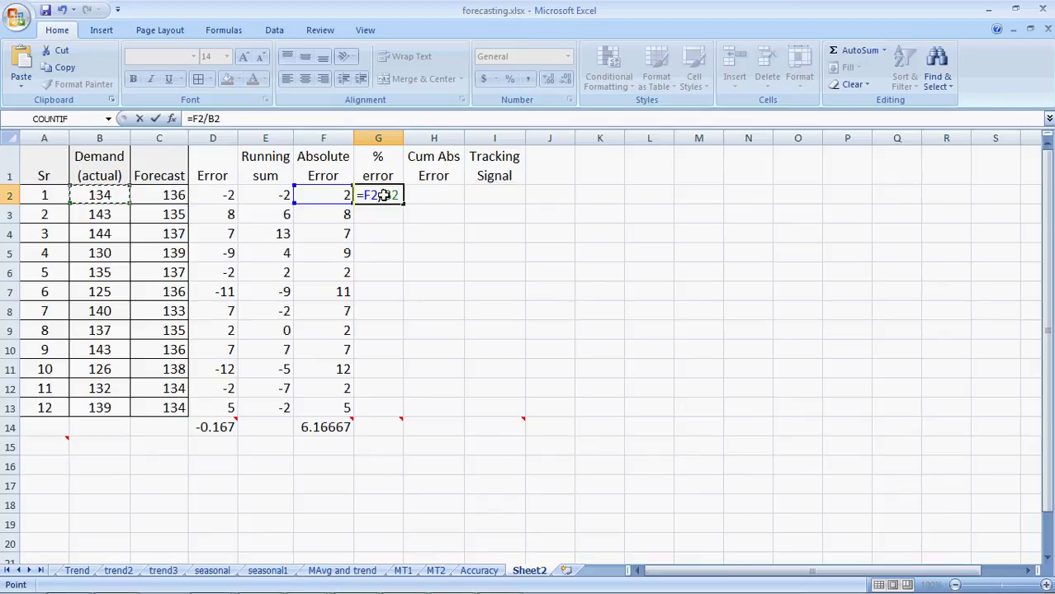
pyautogui.press('Return')
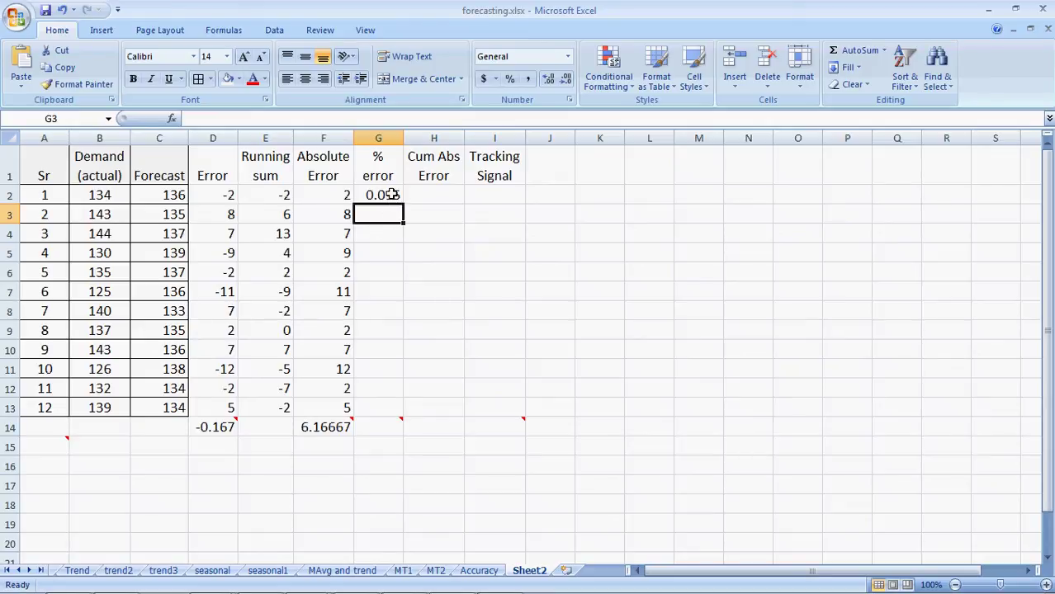
# Copy the % error formula from G2 down through G13.
pyautogui.click(391, 194)
pyautogui.moveTo(404, 203); pyautogui.dragTo(392, 407)
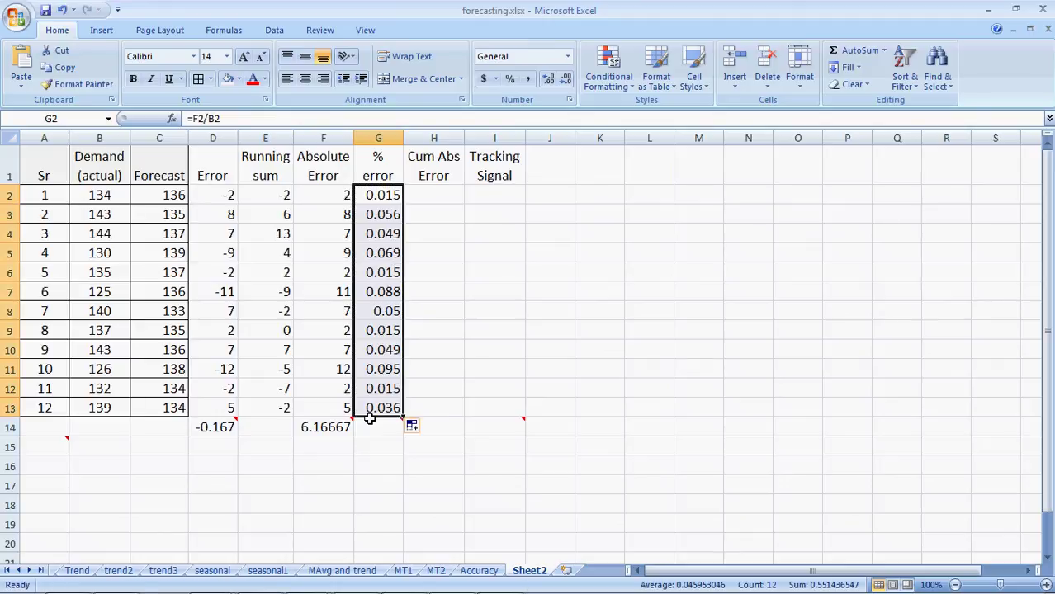
pyautogui.moveTo(369, 419)
pyautogui.click(374, 196)
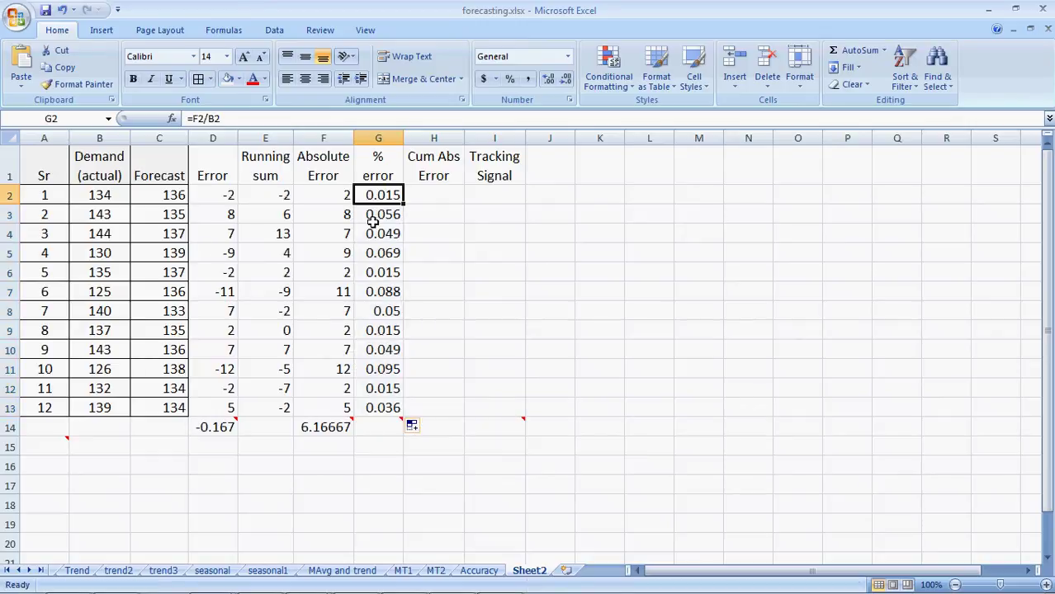
# Calculate the mean absolute percentage error in G14 as the average of the % errors in G2:G13.
pyautogui.moveTo(386, 428)
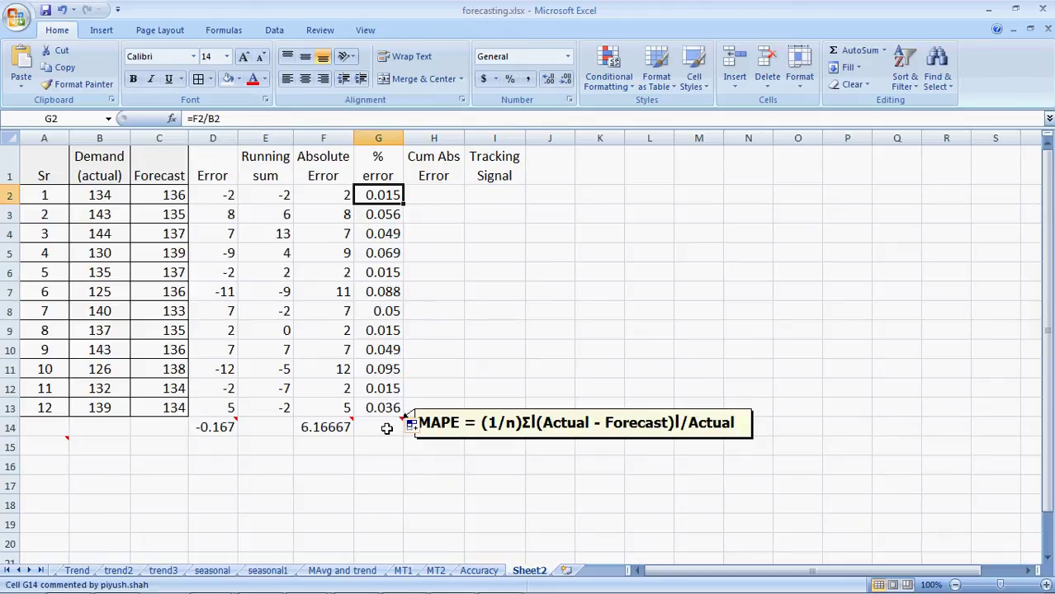
pyautogui.click(386, 429)
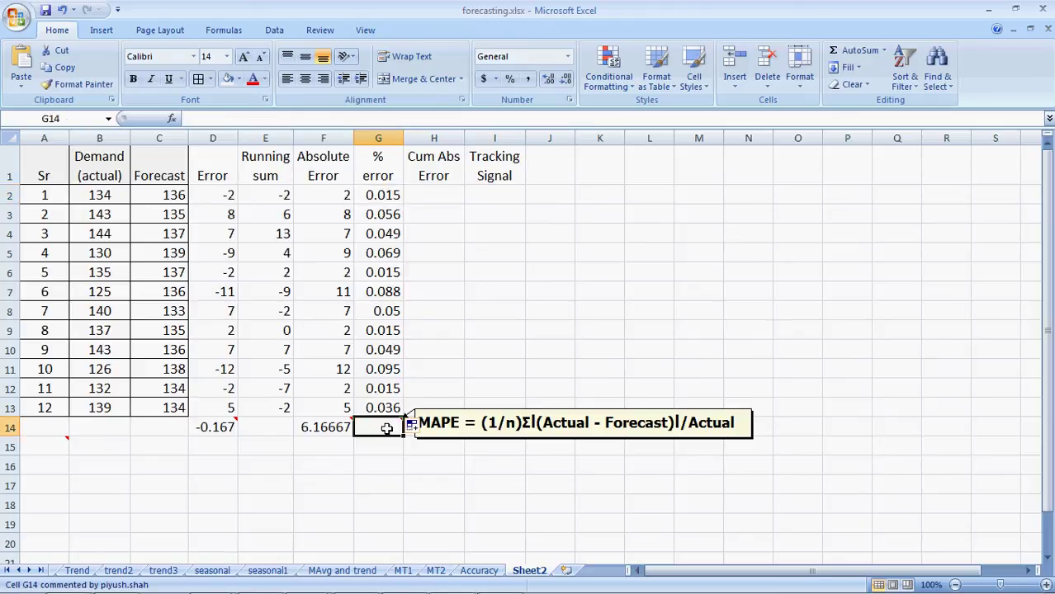
pyautogui.write('=average')
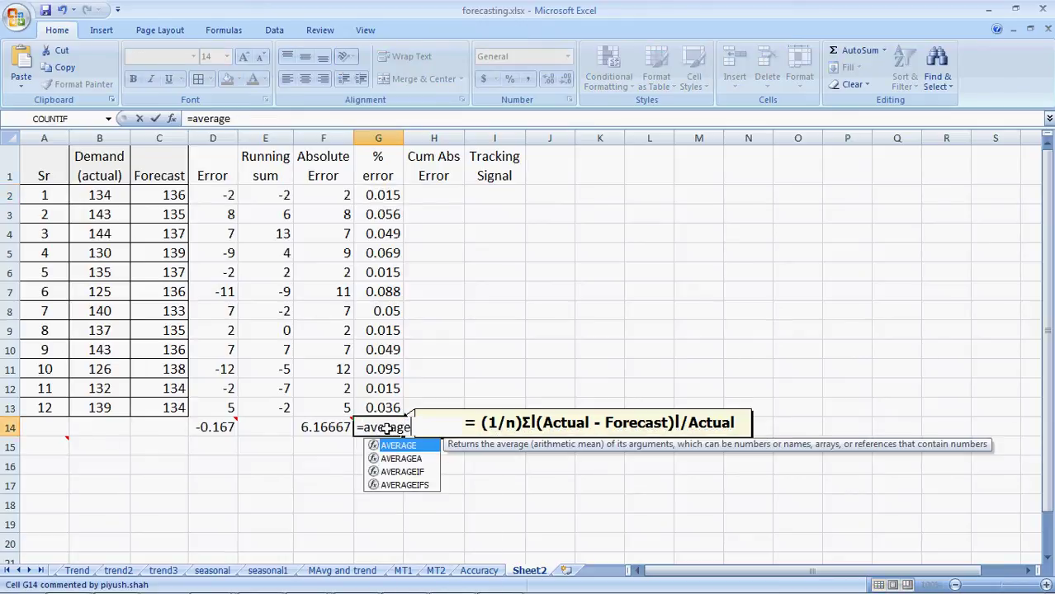
pyautogui.write('(')
pyautogui.moveTo(379, 407); pyautogui.dragTo(383, 195)
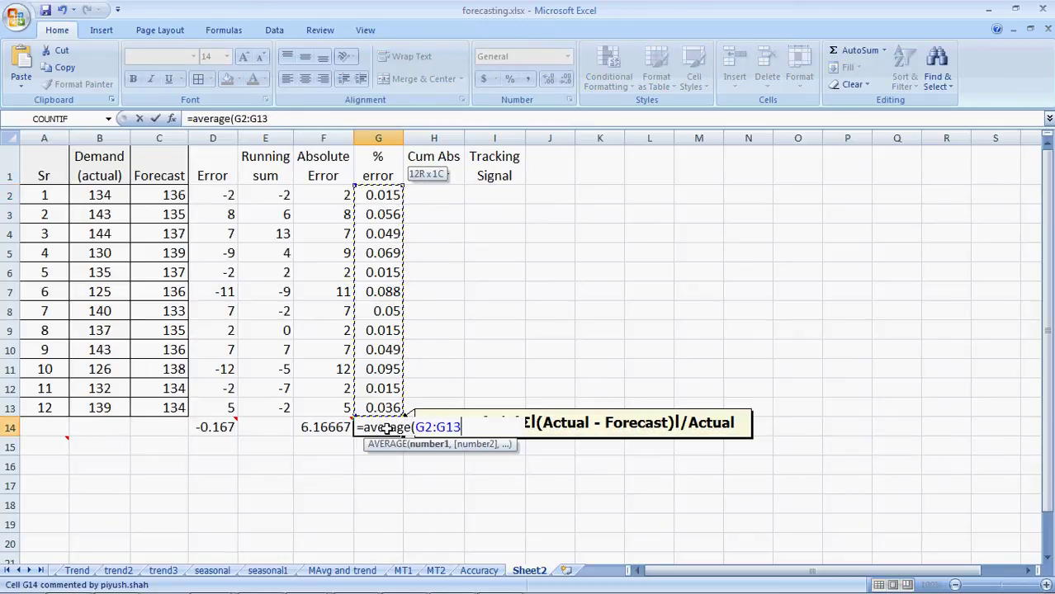
pyautogui.write(')')
pyautogui.press('Return')
pyautogui.moveTo(384, 429)
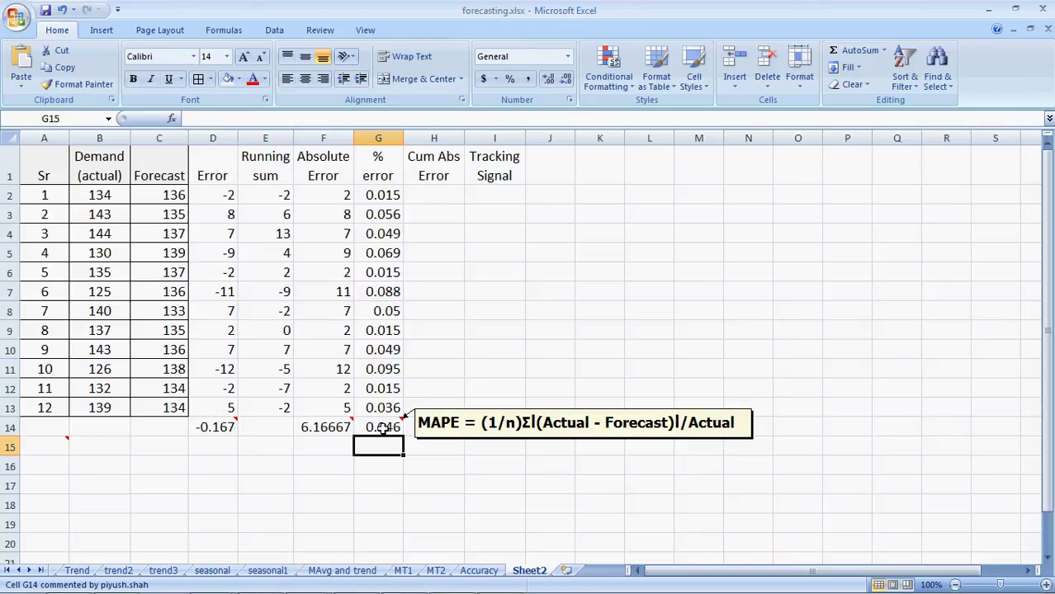
# Label the summary results in row 15 with Bias in D15, MAD in F15 and MAPE in G15.
pyautogui.click(214, 447)
pyautogui.write('Bla')
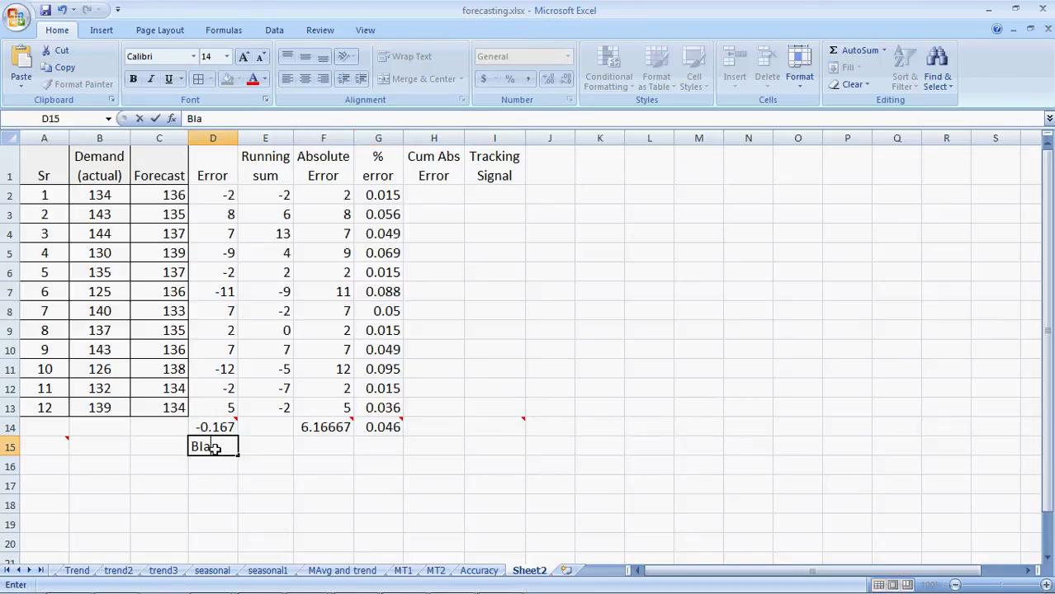
pyautogui.press('BackSpace')
pyautogui.press('BackSpace')
pyautogui.write('ias')
pyautogui.click(321, 447)
pyautogui.write('MAD')
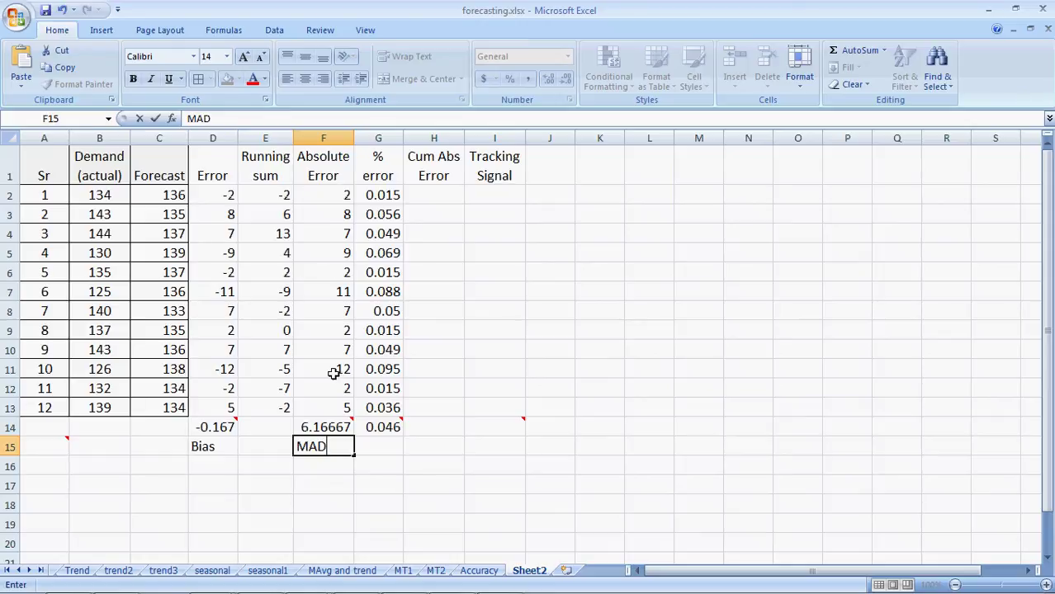
pyautogui.click(373, 444)
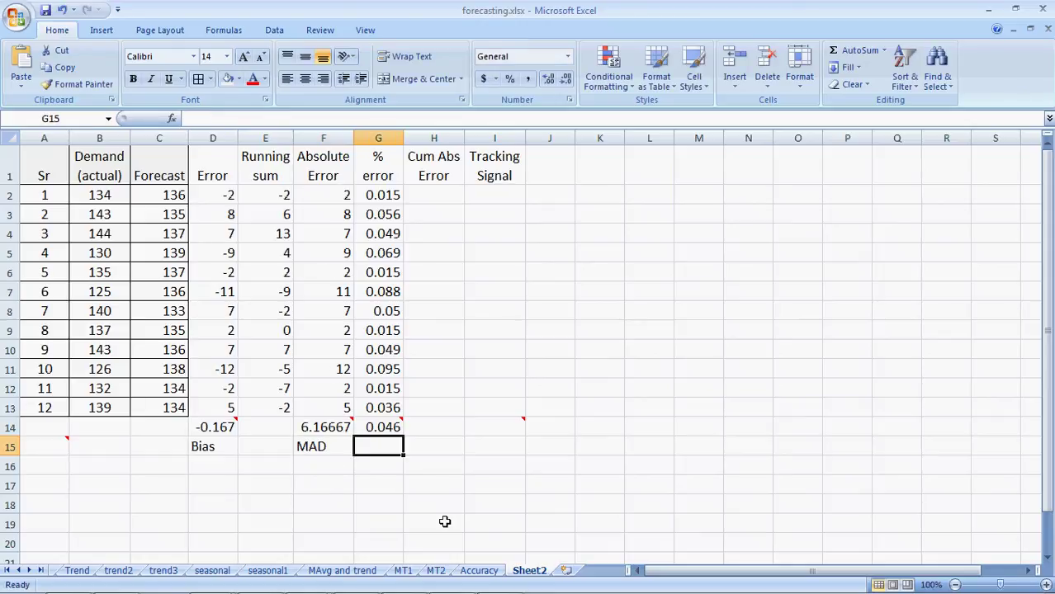
pyautogui.write('MAPE')
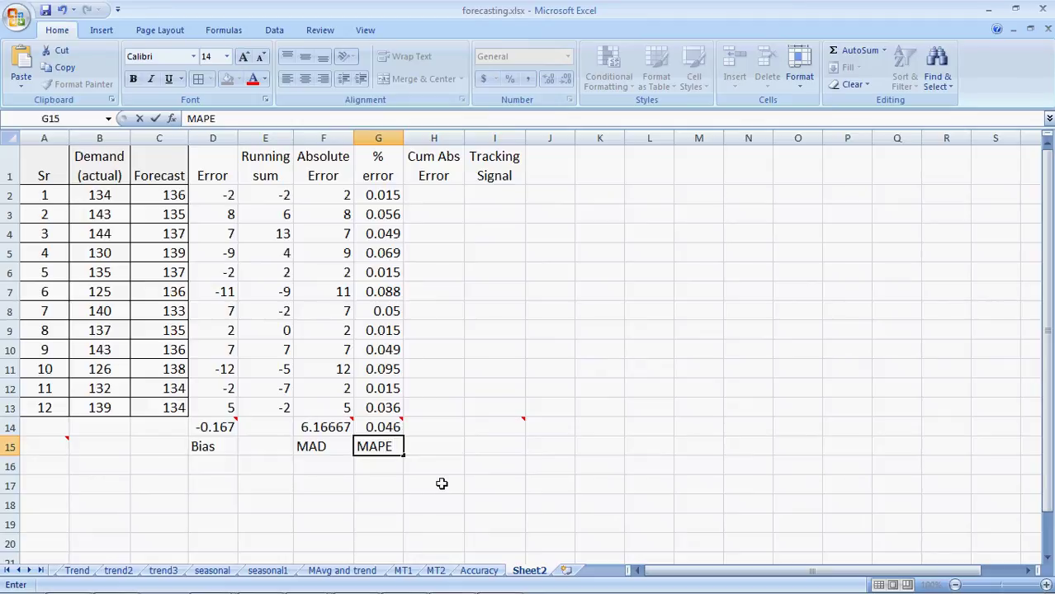
# Start the cumulative absolute error in H2 by referencing the first period's absolute error in F2.
pyautogui.click(489, 166)
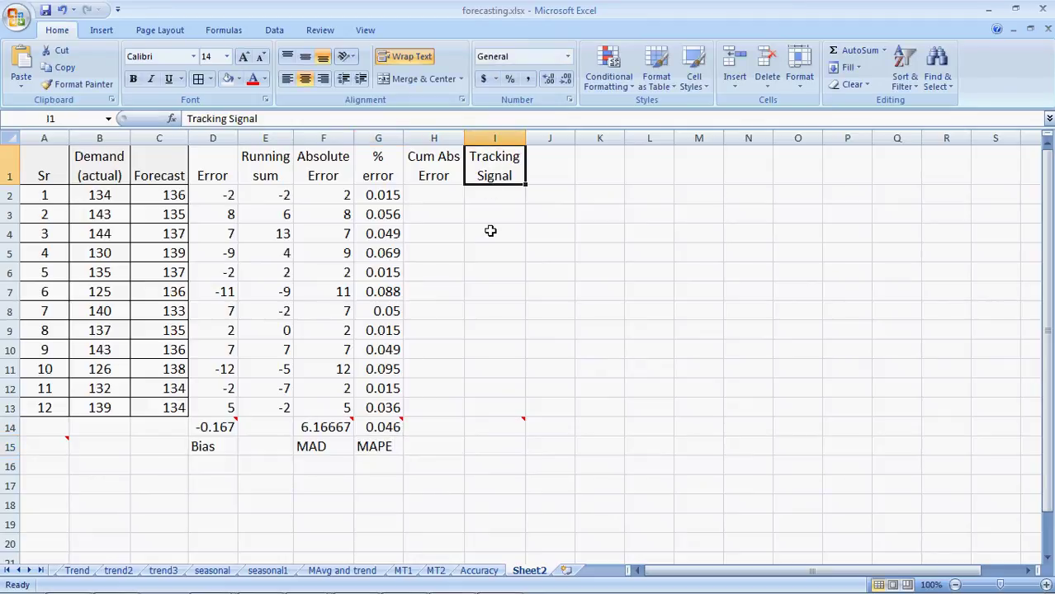
pyautogui.press('Left')
pyautogui.press('Left')
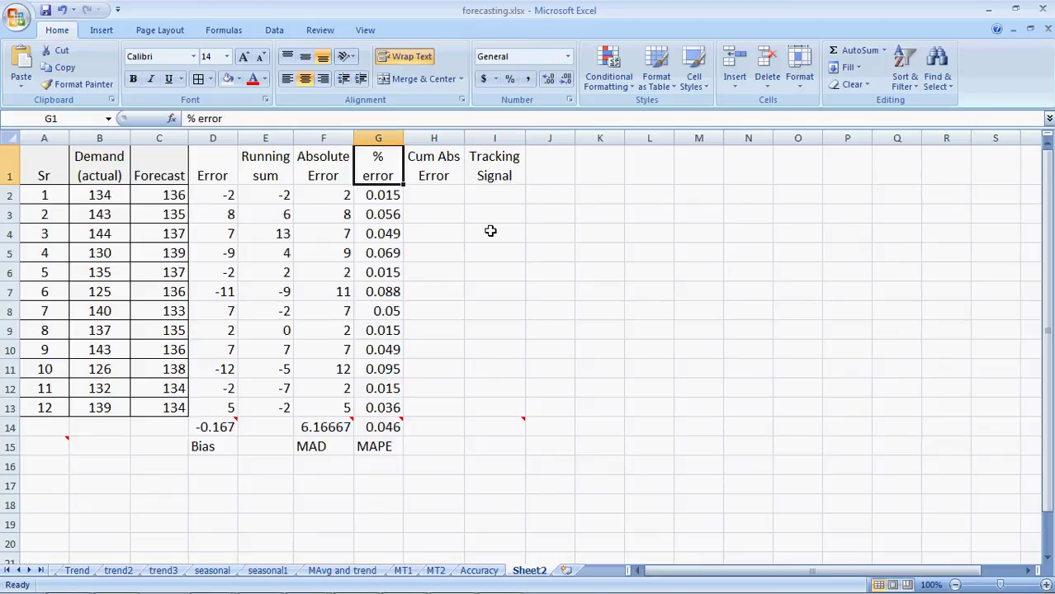
pyautogui.press('Right')
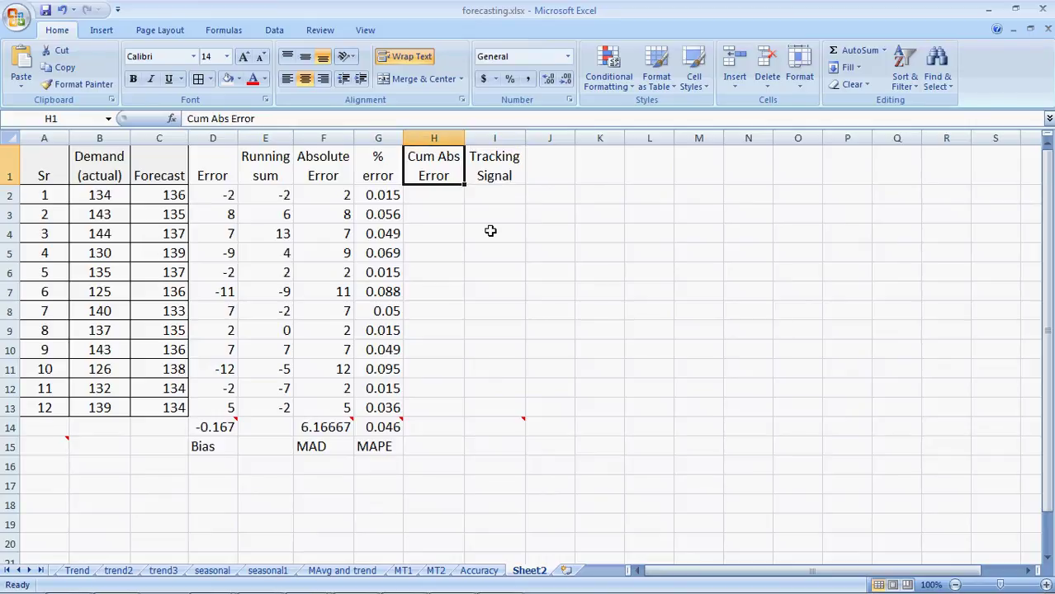
pyautogui.press('Down')
pyautogui.write('=')
pyautogui.press('Left')
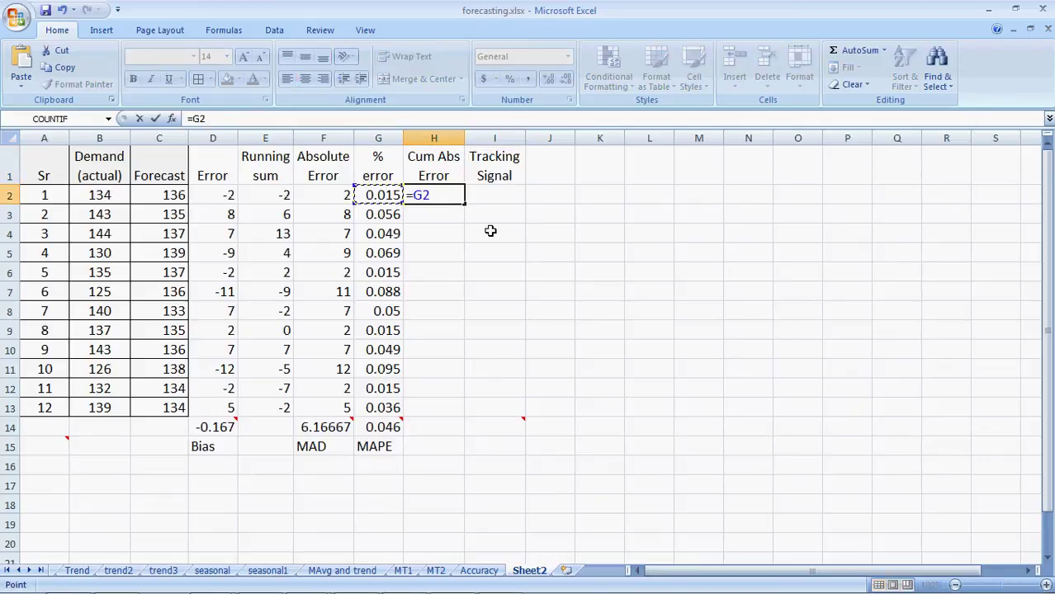
pyautogui.press('Return')
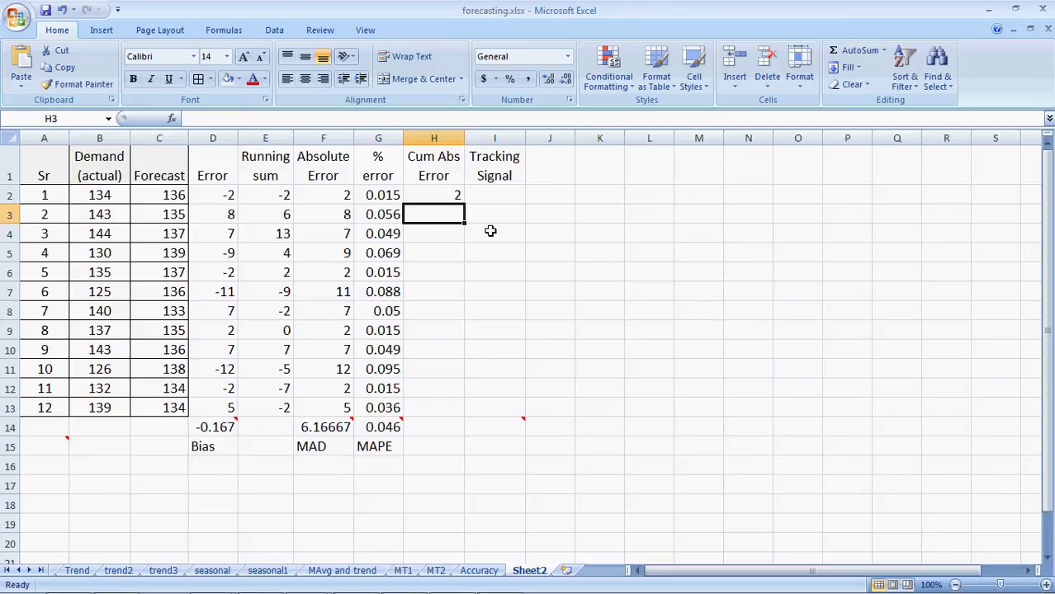
# Enter the formula =H2+F3 in H3 to accumulate the second period's absolute error.
pyautogui.write('=')
pyautogui.press('Up')
pyautogui.write('+')
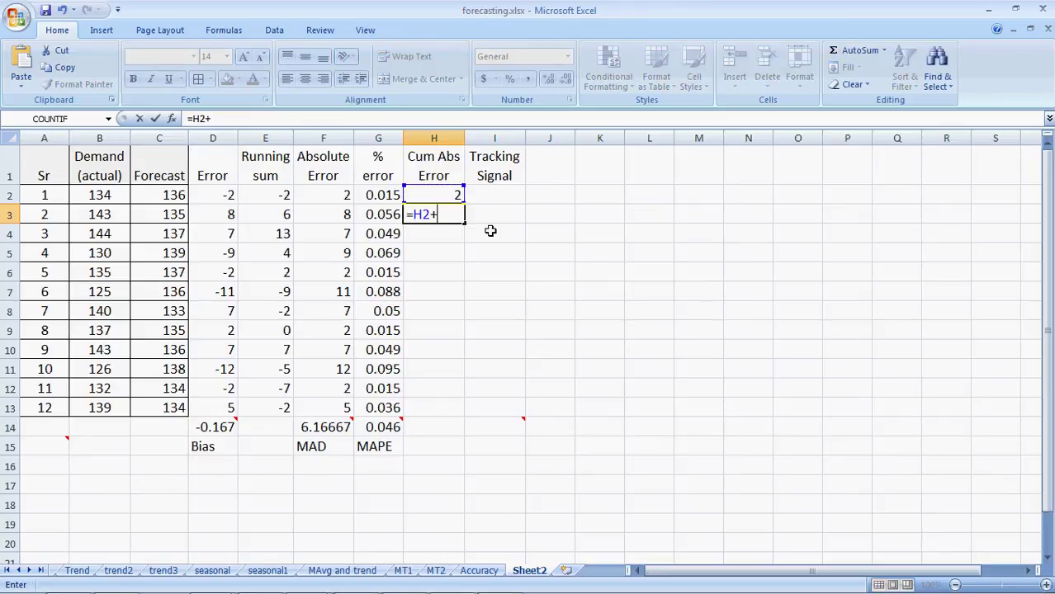
pyautogui.press('Left')
pyautogui.press('Left')
pyautogui.press('Return')
# Copy the cumulative absolute error formula from H3 down through H13.
pyautogui.click(440, 212)
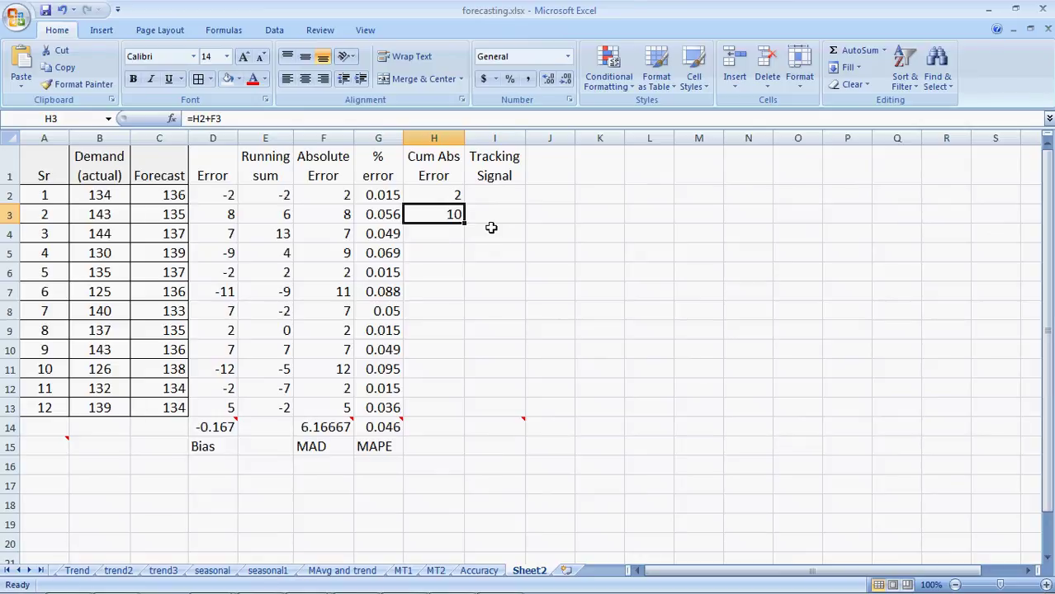
pyautogui.moveTo(464, 222); pyautogui.dragTo(459, 416)
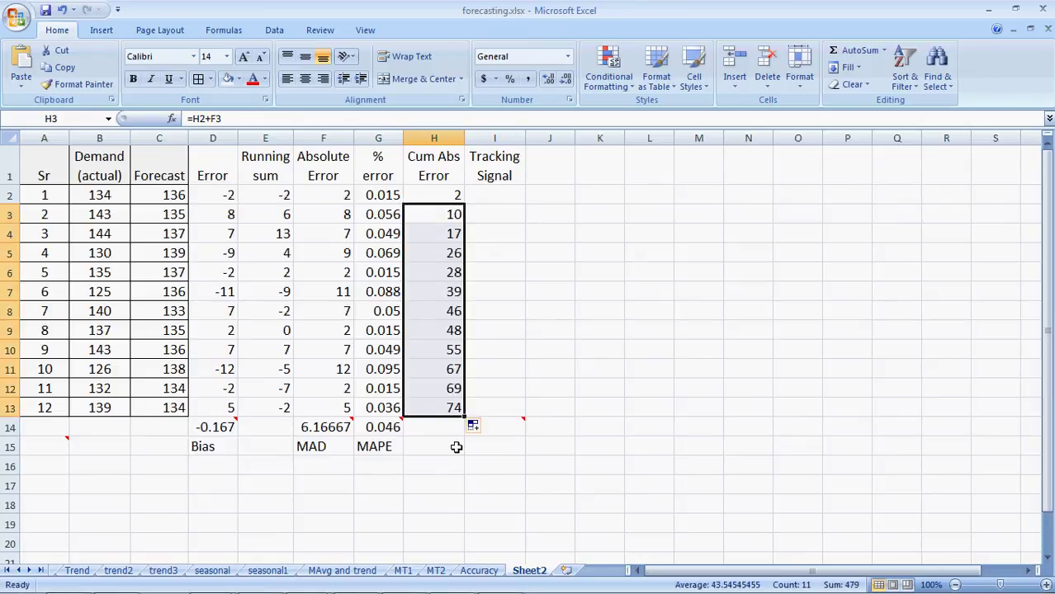
pyautogui.click(434, 483)
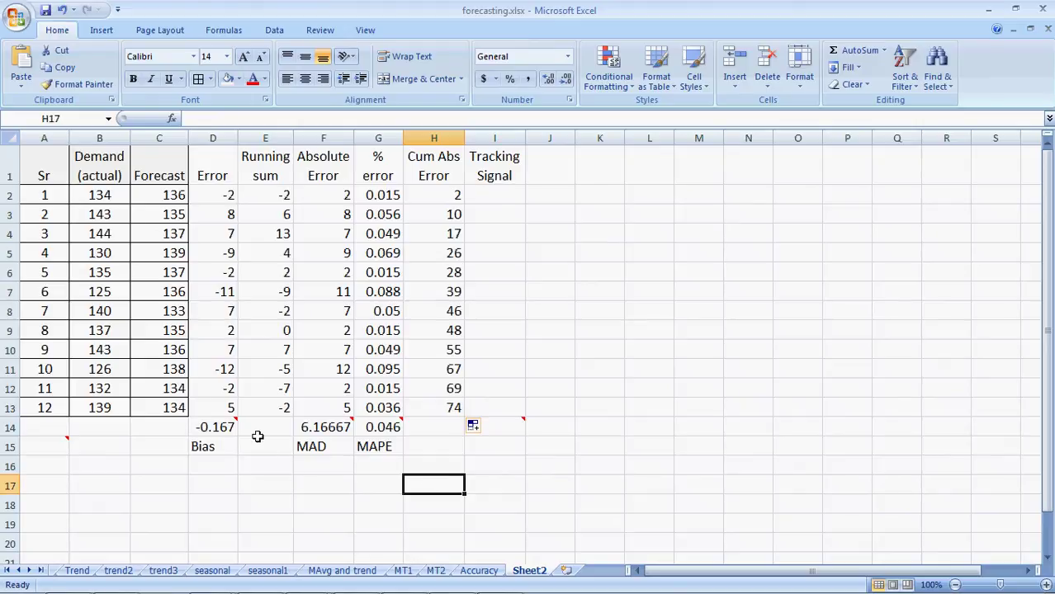
# Enter the formula =E2/(H2/A2) in I2 to calculate the first period's tracking signal.
pyautogui.moveTo(316, 433)
pyautogui.moveTo(497, 426)
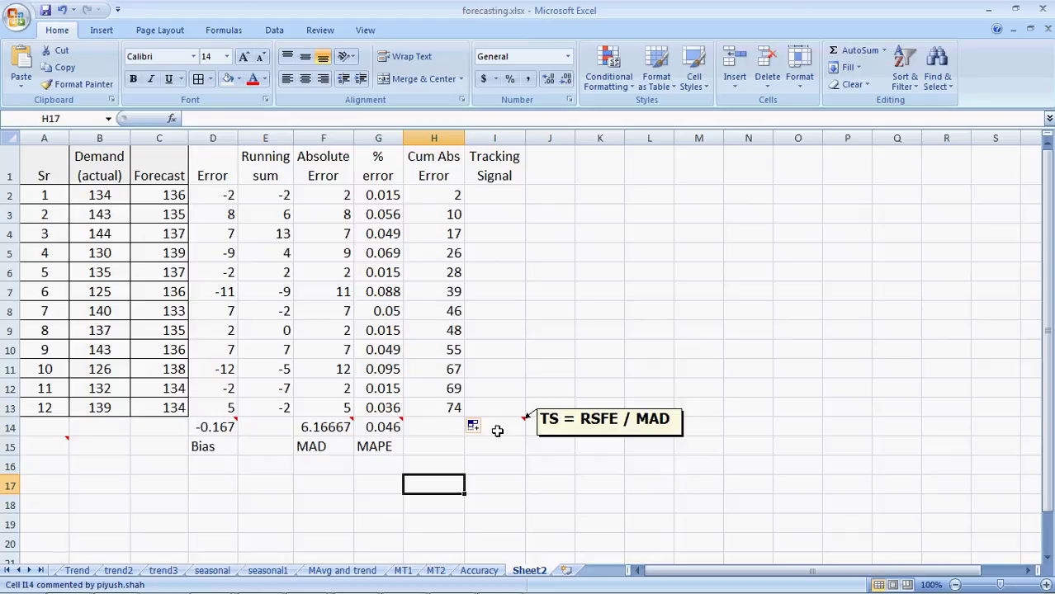
pyautogui.click(498, 198)
pyautogui.write('=')
pyautogui.press('Left')
pyautogui.press('Left')
pyautogui.press('Left')
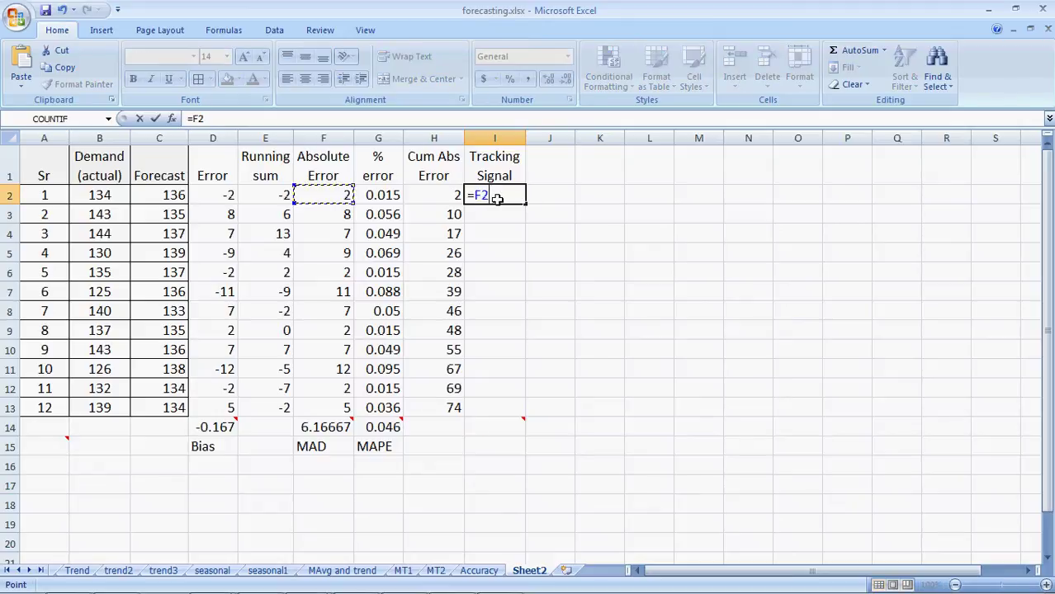
pyautogui.press('Left')
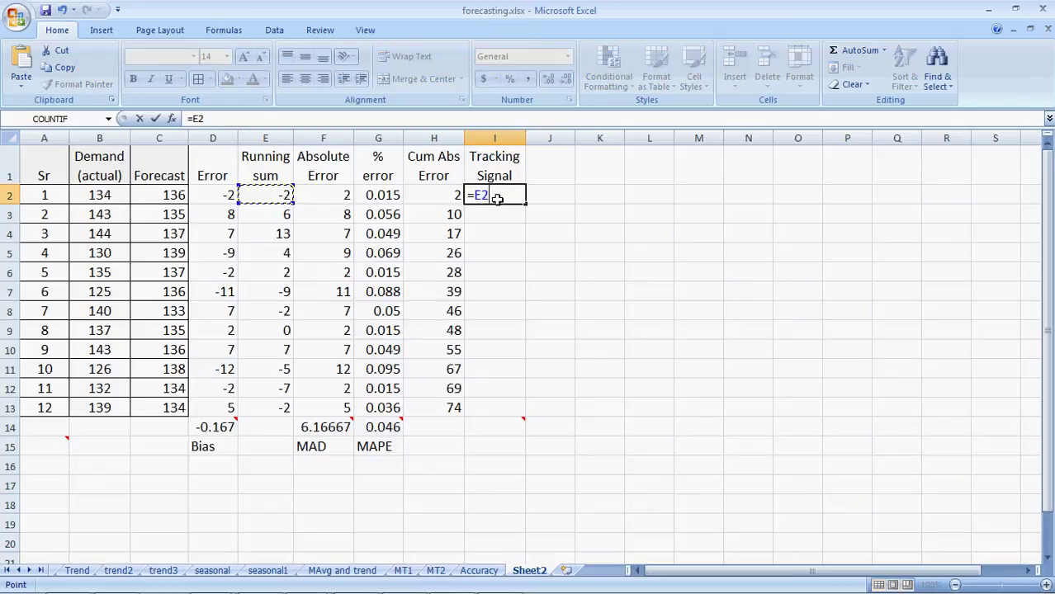
pyautogui.write('/(')
pyautogui.press('Left')
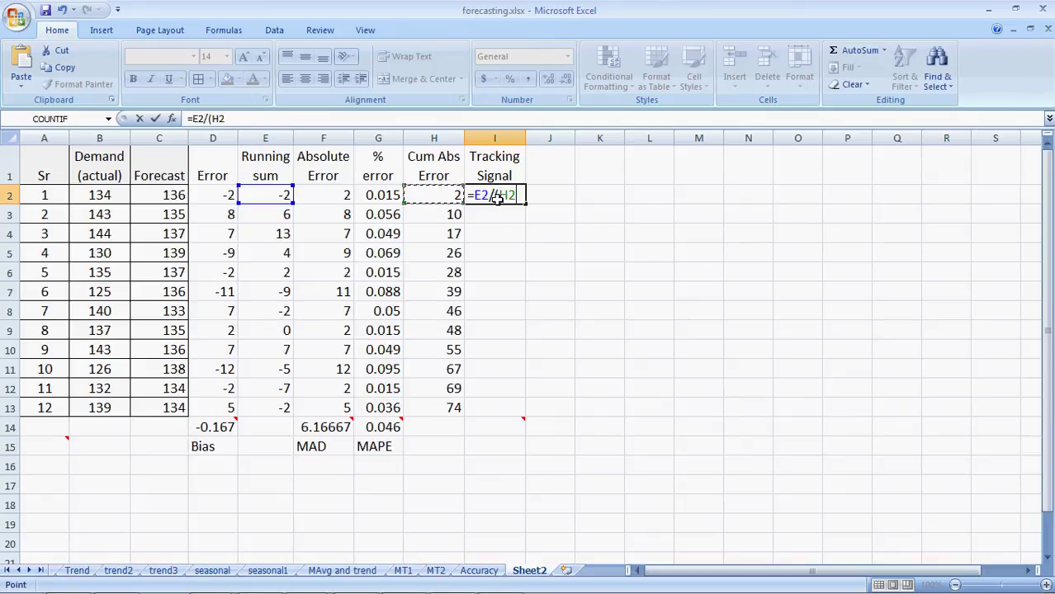
pyautogui.write('/')
pyautogui.press('Left')
pyautogui.press('Left')
pyautogui.press('Left')
pyautogui.press('Left')
pyautogui.press('Left')
pyautogui.press('Left')
pyautogui.press('Left')
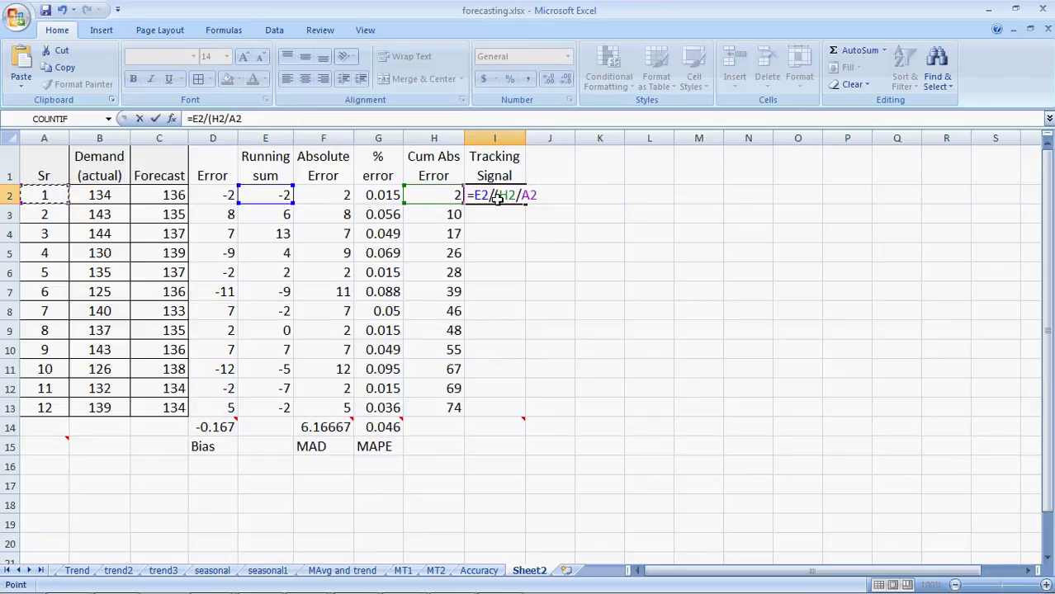
pyautogui.write(')')
pyautogui.press('Return')
# Copy the tracking signal formula from I2 down through I13.
pyautogui.click(495, 201)
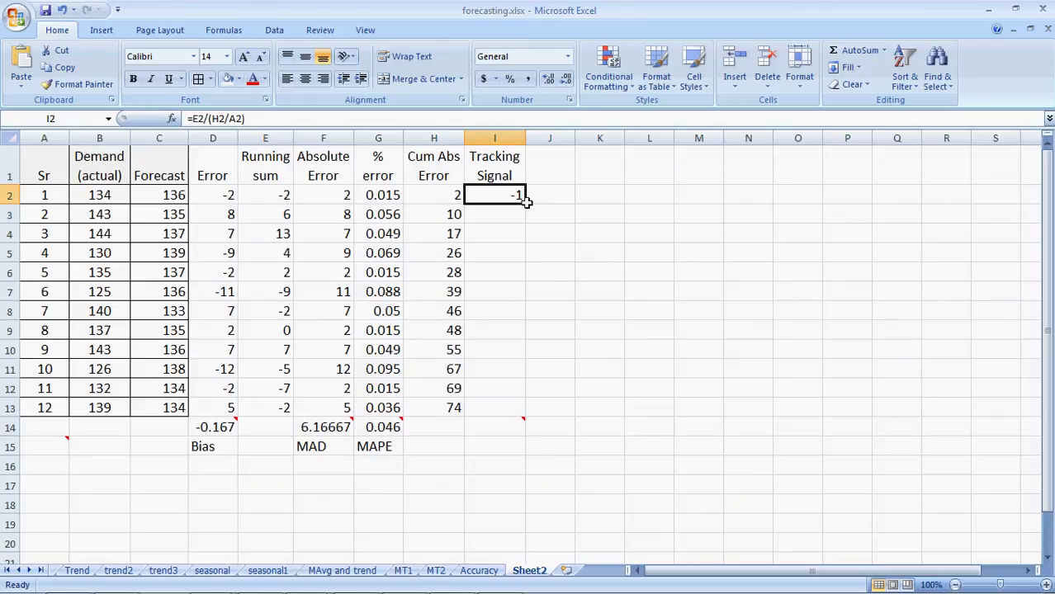
pyautogui.moveTo(525, 201); pyautogui.dragTo(520, 410)
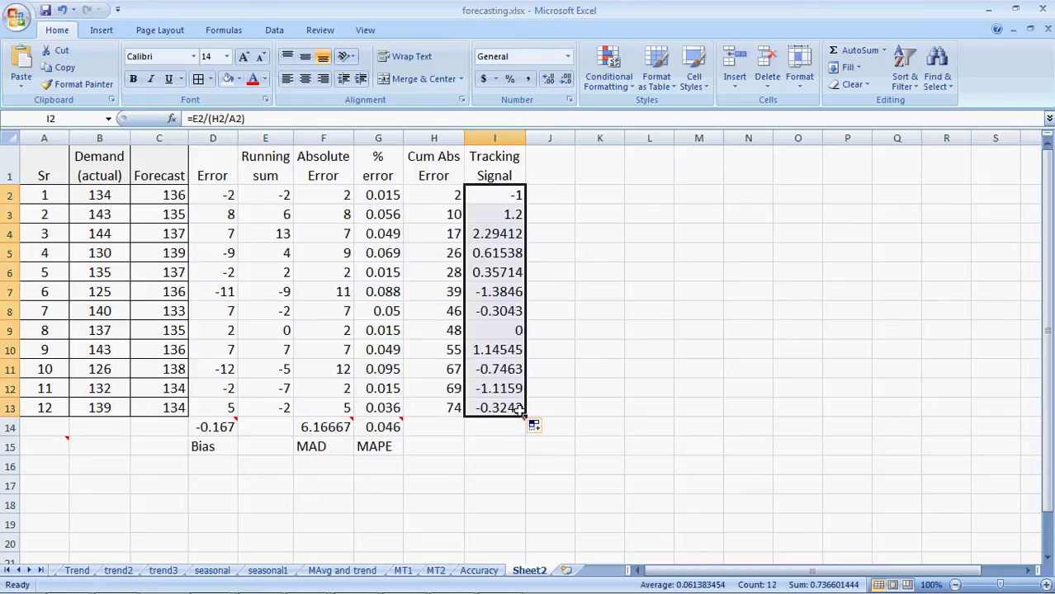
pyautogui.click(544, 380)
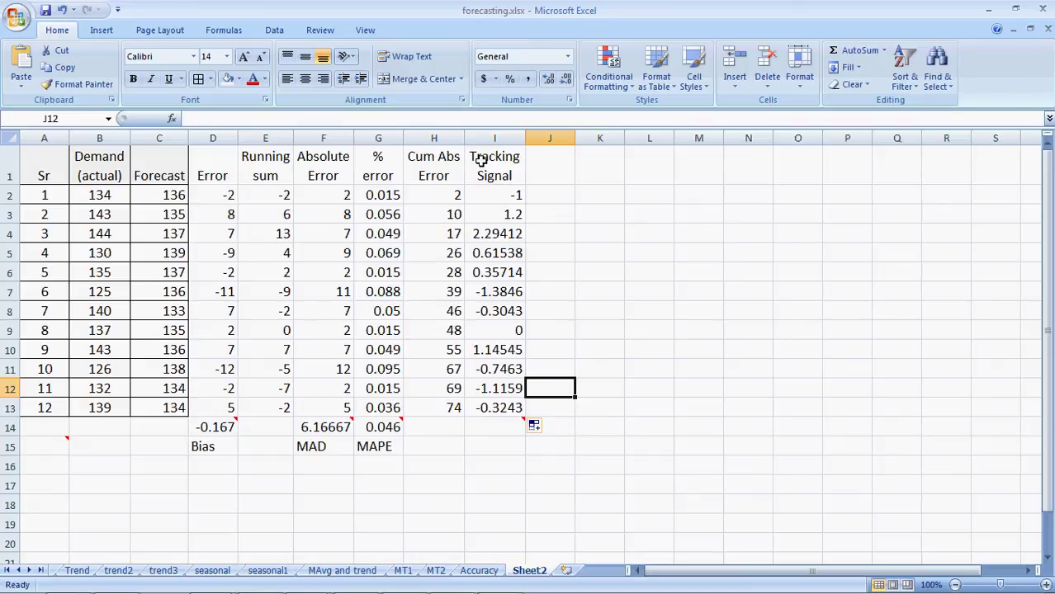
pyautogui.click(562, 364)
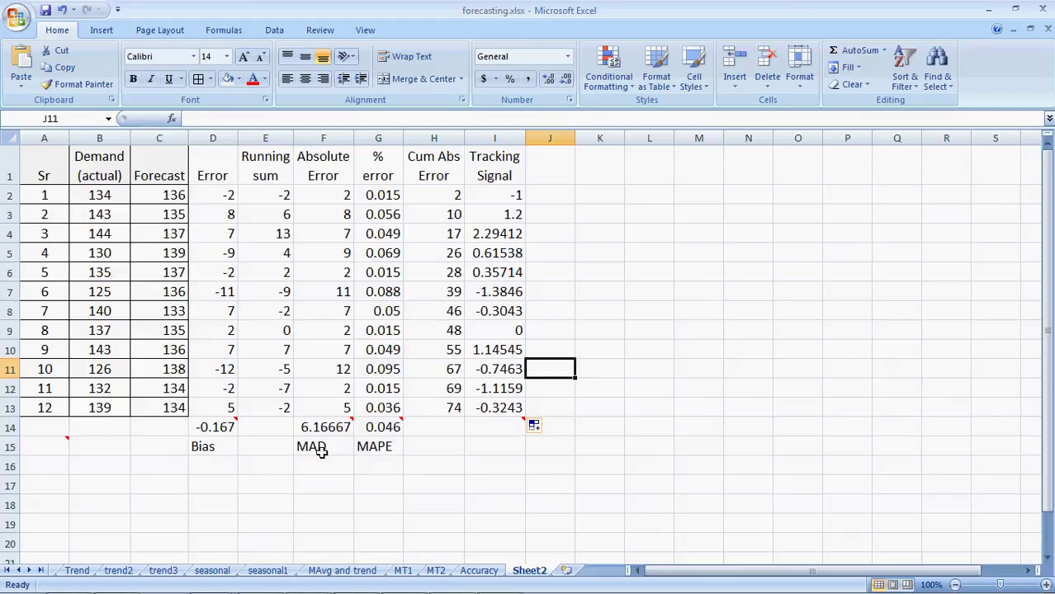
pyautogui.moveTo(301, 426)
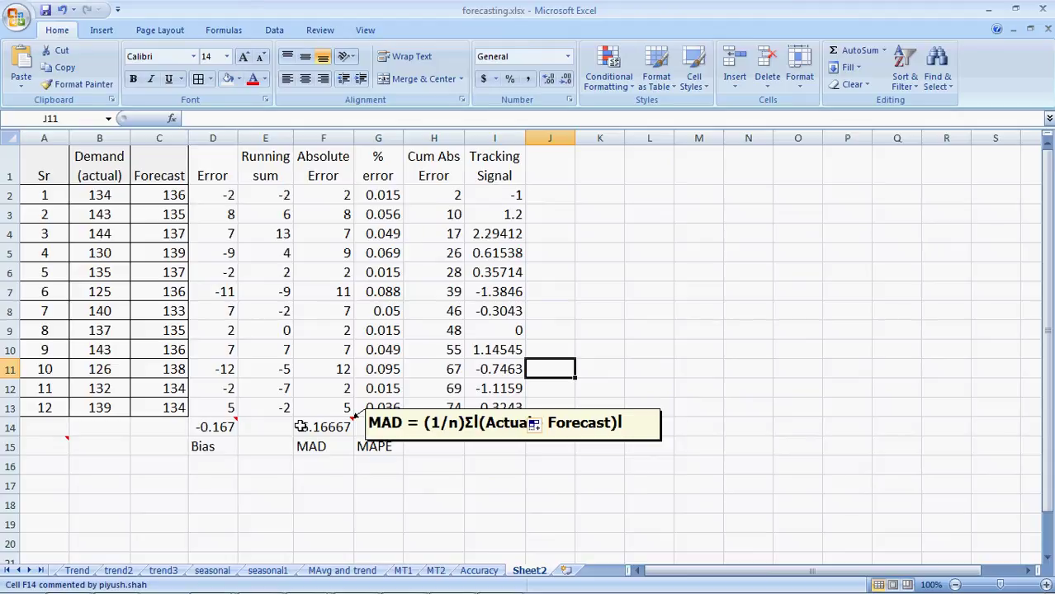
pyautogui.moveTo(372, 427)
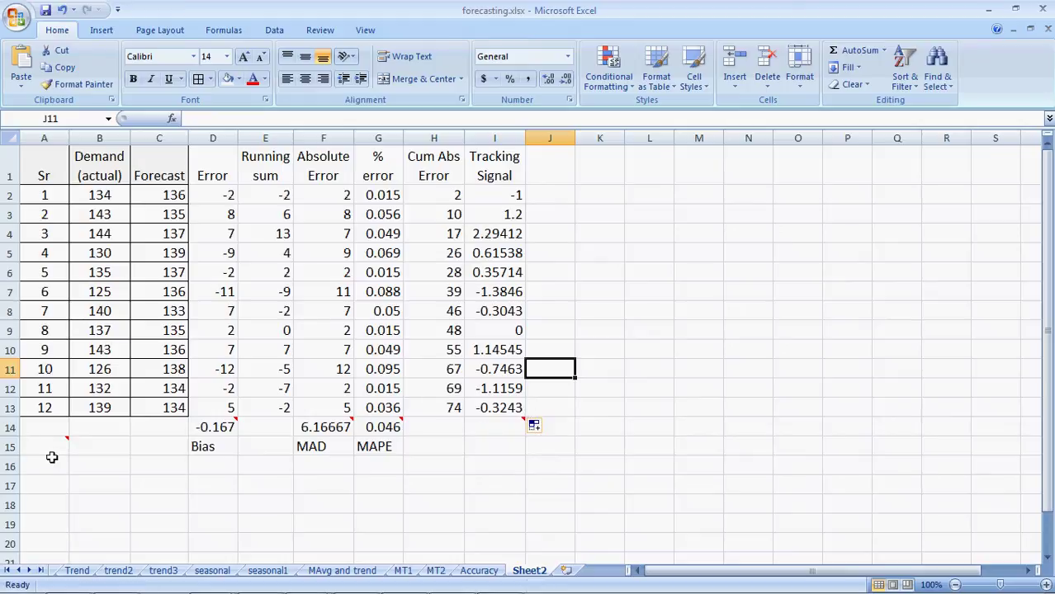
pyautogui.moveTo(52, 447)
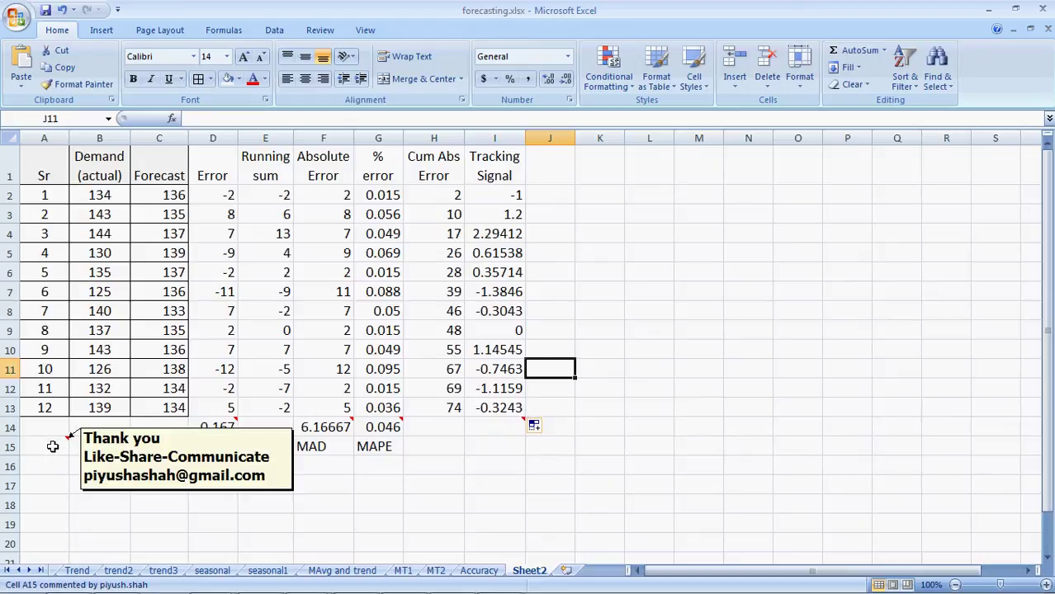